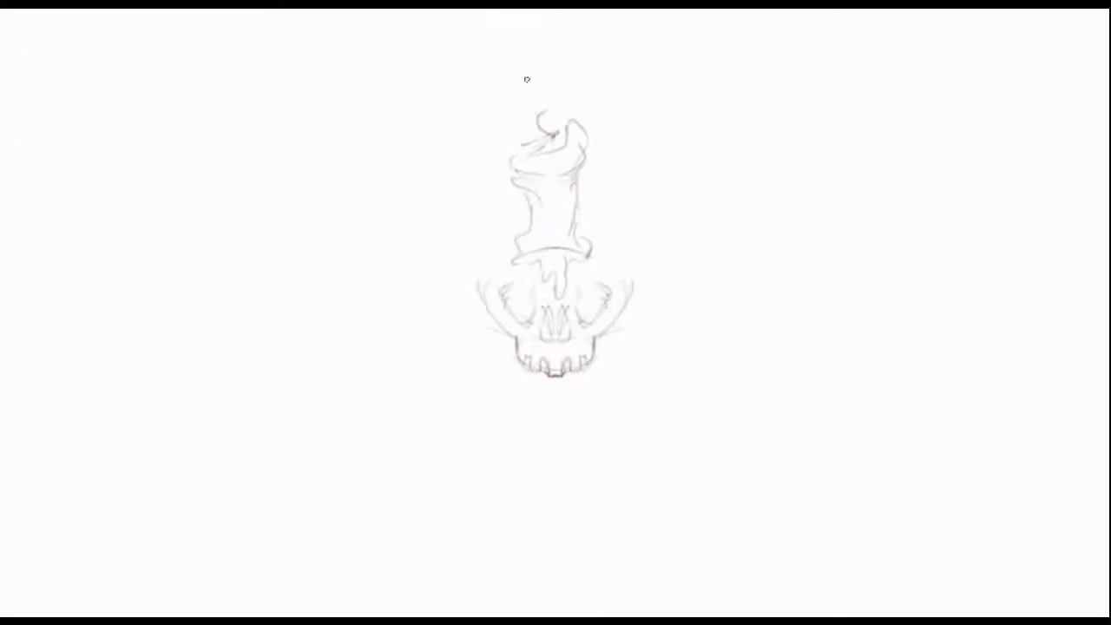
Step: Sketch drips down the skull's left side and begin inking the candle flame outline in maroon
{"action": "left_click_drag", "start_coordinate": [508, 256], "coordinate": [500, 284]}
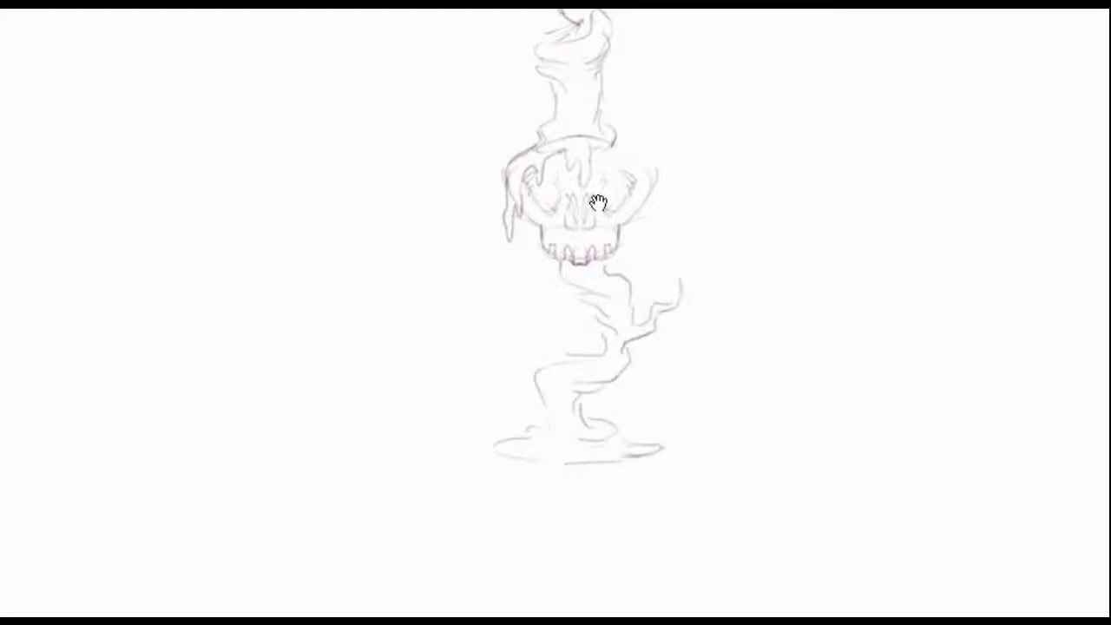
{"action": "mouse_move", "coordinate": [400, 82]}
{"action": "left_mouse_down"}
{"action": "mouse_move", "coordinate": [444, 163]}
{"action": "mouse_move", "coordinate": [444, 223]}
{"action": "mouse_move", "coordinate": [499, 321]}
{"action": "left_mouse_up"}
Step: Ink the candle's lower rim, the wax drips over the skull, the nose and hatched eye sockets
{"action": "scroll", "coordinate": [496, 287], "scroll_direction": "down", "scroll_amount": 2}
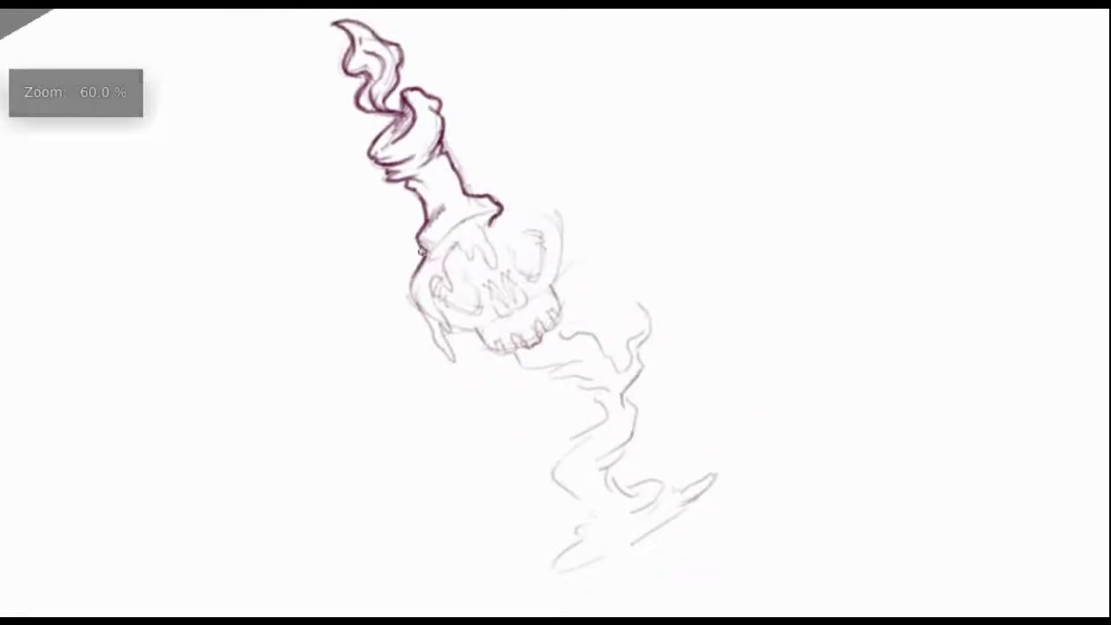
{"action": "left_click_drag", "start_coordinate": [422, 252], "coordinate": [467, 218]}
{"action": "mouse_move", "coordinate": [415, 295]}
{"action": "left_mouse_down"}
{"action": "mouse_move", "coordinate": [457, 359]}
{"action": "mouse_move", "coordinate": [495, 217]}
{"action": "left_mouse_up"}
{"action": "left_click_drag", "start_coordinate": [476, 276], "coordinate": [444, 307]}
{"action": "mouse_move", "coordinate": [489, 277]}
{"action": "left_mouse_down"}
{"action": "mouse_move", "coordinate": [497, 315]}
{"action": "mouse_move", "coordinate": [521, 309]}
{"action": "left_mouse_up"}
{"action": "mouse_move", "coordinate": [514, 235]}
{"action": "left_mouse_down"}
{"action": "mouse_move", "coordinate": [531, 276]}
{"action": "mouse_move", "coordinate": [535, 265]}
{"action": "left_mouse_up"}
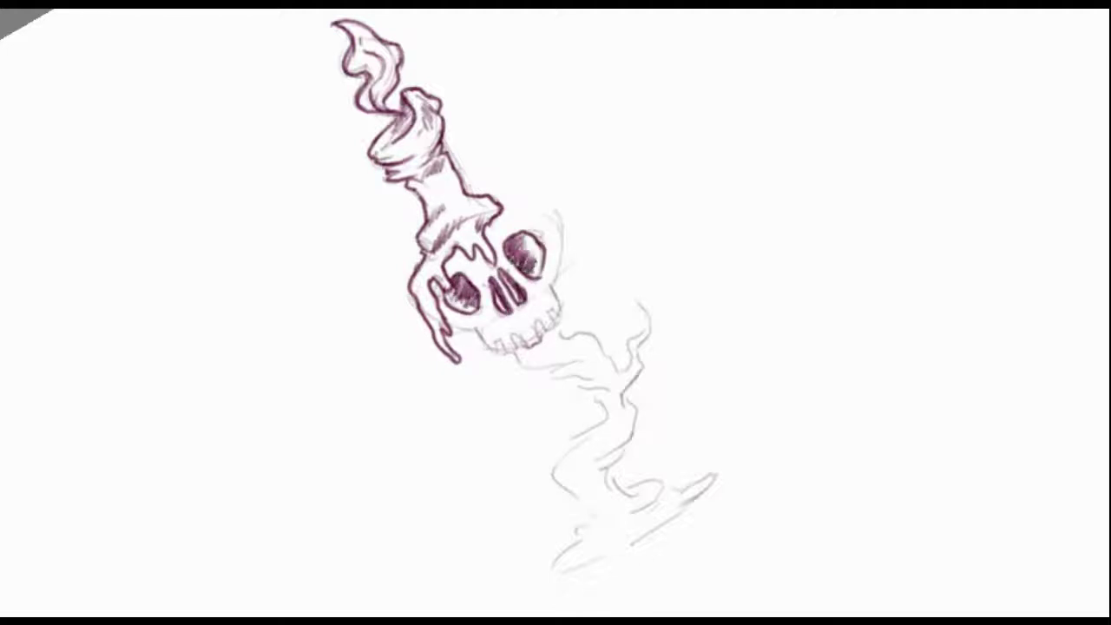
Step: Ink the skull's right outline, jaw, teeth and the left drips along the lower jaw
{"action": "mouse_move", "coordinate": [503, 210]}
{"action": "left_mouse_down"}
{"action": "mouse_move", "coordinate": [560, 276]}
{"action": "mouse_move", "coordinate": [554, 306]}
{"action": "left_mouse_up"}
{"action": "mouse_move", "coordinate": [488, 342]}
{"action": "left_mouse_down"}
{"action": "mouse_move", "coordinate": [521, 356]}
{"action": "mouse_move", "coordinate": [557, 299]}
{"action": "mouse_move", "coordinate": [519, 326]}
{"action": "left_mouse_up"}
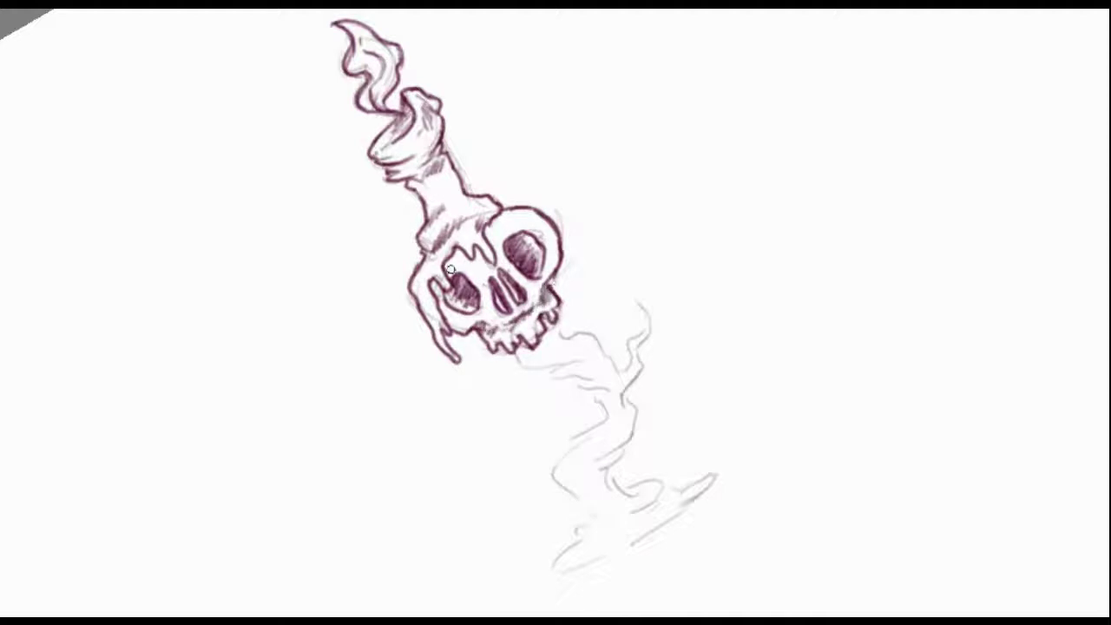
{"action": "left_click_drag", "start_coordinate": [460, 254], "coordinate": [444, 272]}
{"action": "mouse_move", "coordinate": [511, 302]}
{"action": "left_mouse_down"}
{"action": "mouse_move", "coordinate": [555, 341]}
{"action": "mouse_move", "coordinate": [586, 334]}
{"action": "left_mouse_up"}
Step: Ink and hatch the smoke column down to its swirl base, then reset the canvas rotation
{"action": "left_click_drag", "start_coordinate": [580, 401], "coordinate": [639, 349]}
{"action": "mouse_move", "coordinate": [565, 179]}
{"action": "left_mouse_down"}
{"action": "mouse_move", "coordinate": [527, 221]}
{"action": "mouse_move", "coordinate": [599, 235]}
{"action": "mouse_move", "coordinate": [546, 267]}
{"action": "mouse_move", "coordinate": [591, 333]}
{"action": "left_mouse_up"}
{"action": "mouse_move", "coordinate": [622, 218]}
{"action": "left_mouse_down"}
{"action": "mouse_move", "coordinate": [599, 303]}
{"action": "mouse_move", "coordinate": [658, 297]}
{"action": "left_mouse_up"}
{"action": "mouse_move", "coordinate": [600, 330]}
{"action": "left_mouse_down"}
{"action": "mouse_move", "coordinate": [542, 373]}
{"action": "mouse_move", "coordinate": [700, 289]}
{"action": "left_mouse_up"}
{"action": "mouse_move", "coordinate": [606, 247]}
{"action": "left_mouse_down"}
{"action": "mouse_move", "coordinate": [633, 305]}
{"action": "mouse_move", "coordinate": [606, 309]}
{"action": "left_mouse_up"}
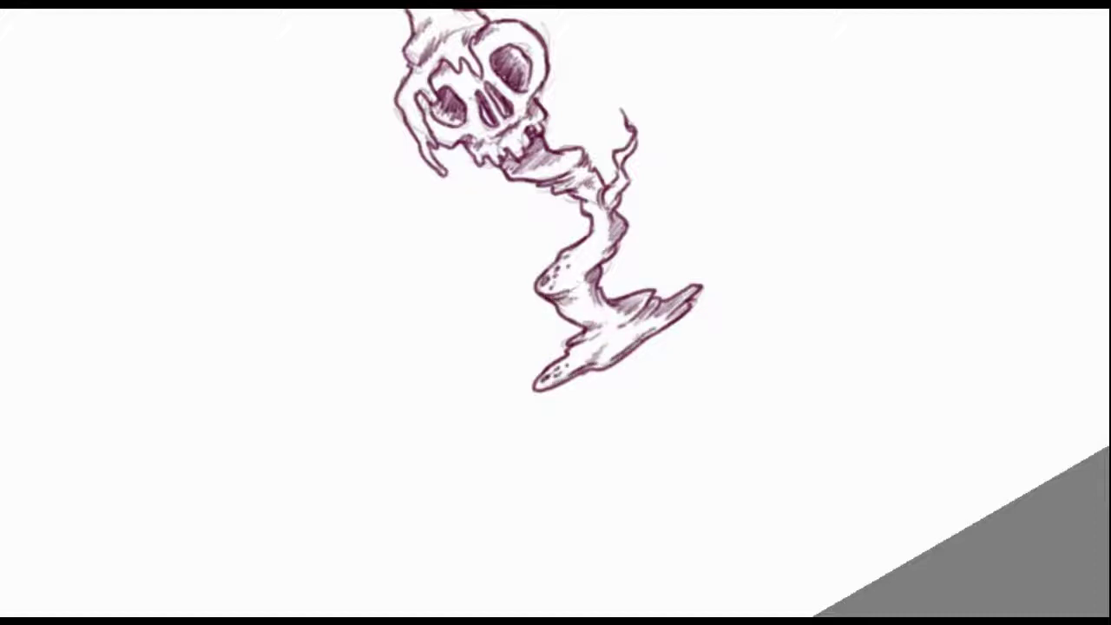
{"action": "key", "text": "Escape"}
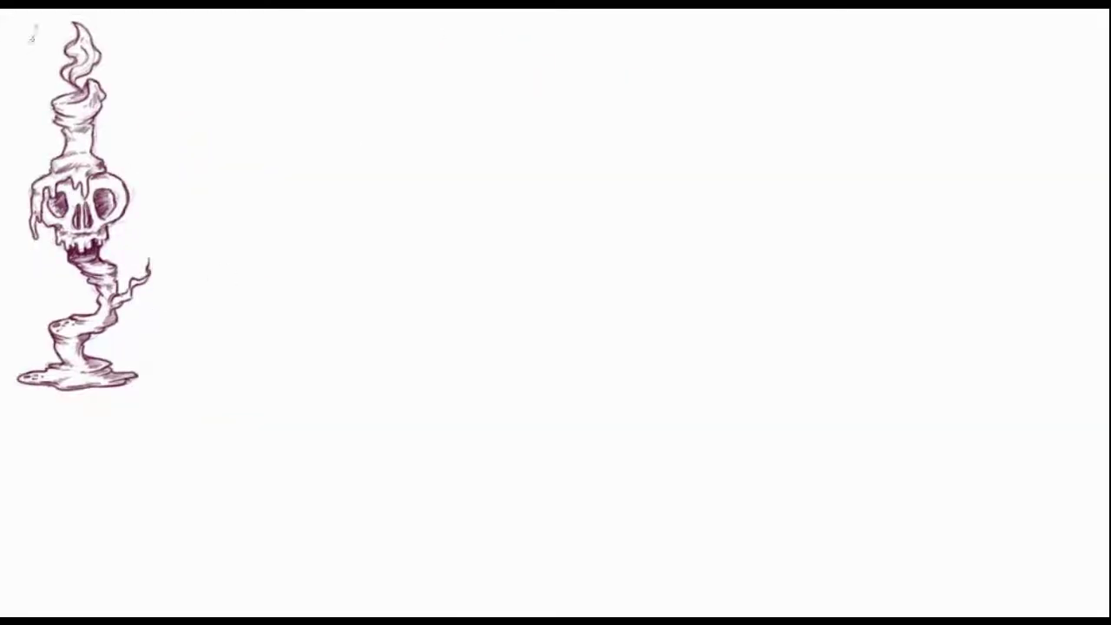
Step: Turn on mirrored drawing and sketch the horned skull with its horns
{"action": "key", "text": "m"}
{"action": "mouse_move", "coordinate": [535, 270]}
{"action": "left_mouse_down"}
{"action": "mouse_move", "coordinate": [561, 348]}
{"action": "mouse_move", "coordinate": [545, 357]}
{"action": "left_mouse_up"}
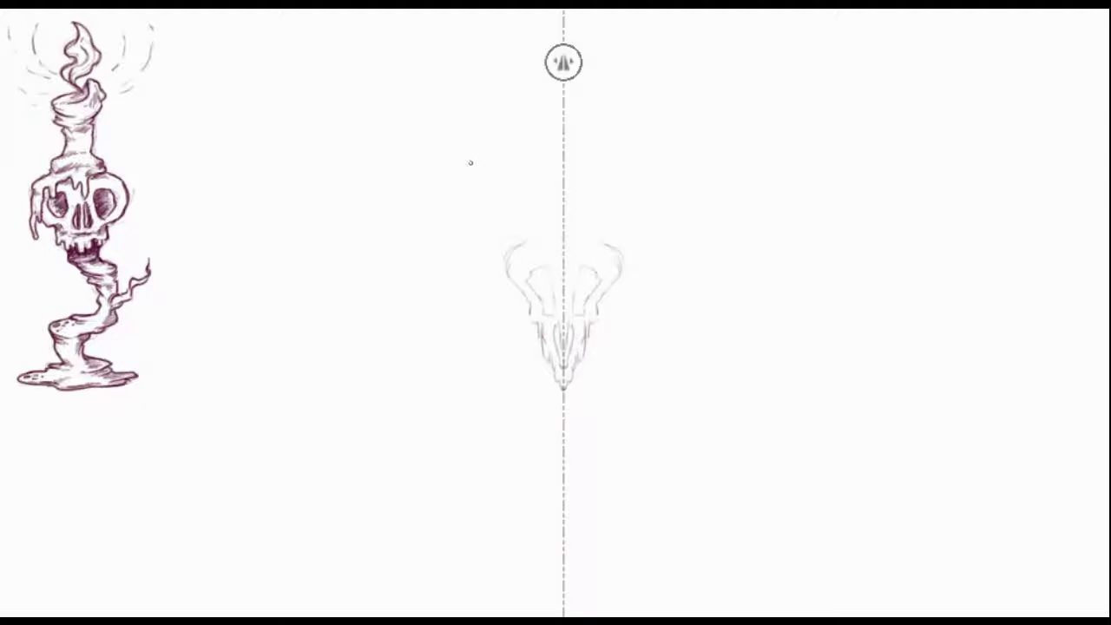
{"action": "mouse_move", "coordinate": [474, 158]}
{"action": "left_mouse_down"}
{"action": "mouse_move", "coordinate": [518, 231]}
{"action": "mouse_move", "coordinate": [531, 304]}
{"action": "mouse_move", "coordinate": [554, 319]}
{"action": "mouse_move", "coordinate": [526, 233]}
{"action": "mouse_move", "coordinate": [477, 261]}
{"action": "mouse_move", "coordinate": [531, 230]}
{"action": "mouse_move", "coordinate": [560, 392]}
{"action": "left_mouse_up"}
Step: Ink the skull's snout, cheeks, brow ridge and horn outlines, and fill both eye sockets dark
{"action": "mouse_move", "coordinate": [558, 317]}
{"action": "left_mouse_down"}
{"action": "mouse_move", "coordinate": [562, 387]}
{"action": "mouse_move", "coordinate": [556, 365]}
{"action": "left_mouse_up"}
{"action": "mouse_move", "coordinate": [550, 203]}
{"action": "left_mouse_down"}
{"action": "mouse_move", "coordinate": [480, 260]}
{"action": "mouse_move", "coordinate": [556, 227]}
{"action": "left_mouse_up"}
{"action": "mouse_move", "coordinate": [493, 264]}
{"action": "left_mouse_down"}
{"action": "mouse_move", "coordinate": [521, 295]}
{"action": "mouse_move", "coordinate": [566, 244]}
{"action": "mouse_move", "coordinate": [494, 321]}
{"action": "left_mouse_up"}
{"action": "mouse_move", "coordinate": [417, 286]}
{"action": "left_mouse_down"}
{"action": "mouse_move", "coordinate": [393, 222]}
{"action": "mouse_move", "coordinate": [363, 246]}
{"action": "mouse_move", "coordinate": [419, 306]}
{"action": "mouse_move", "coordinate": [498, 332]}
{"action": "left_mouse_up"}
{"action": "left_click_drag", "start_coordinate": [524, 297], "coordinate": [573, 347]}
{"action": "left_click_drag", "start_coordinate": [523, 322], "coordinate": [553, 359]}
Step: Ink the glowing vase sitting above the skull
{"action": "left_click_drag", "start_coordinate": [514, 283], "coordinate": [540, 316]}
{"action": "left_click_drag", "start_coordinate": [557, 354], "coordinate": [571, 374]}
{"action": "mouse_move", "coordinate": [450, 167]}
{"action": "left_mouse_down"}
{"action": "mouse_move", "coordinate": [499, 143]}
{"action": "mouse_move", "coordinate": [472, 259]}
{"action": "left_mouse_up"}
{"action": "left_click_drag", "start_coordinate": [476, 218], "coordinate": [503, 260]}
Step: Add horn bands, beaded cords, glow lines and extra dangling cords below the horns
{"action": "mouse_move", "coordinate": [447, 206]}
{"action": "left_mouse_down"}
{"action": "mouse_move", "coordinate": [440, 252]}
{"action": "mouse_move", "coordinate": [460, 267]}
{"action": "left_mouse_up"}
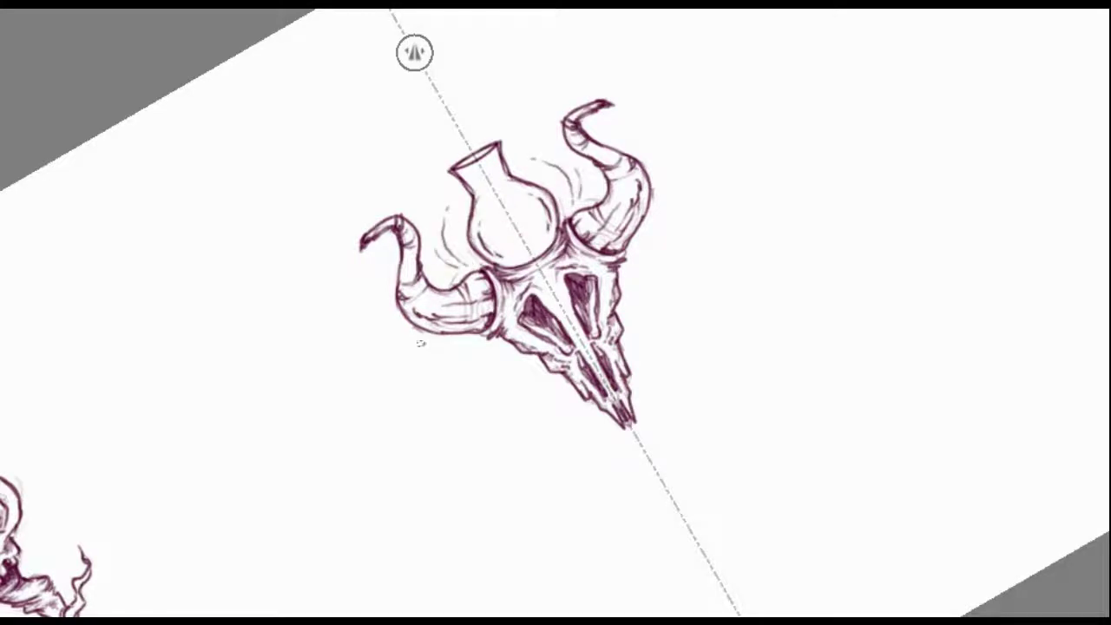
{"action": "left_click_drag", "start_coordinate": [421, 330], "coordinate": [469, 339]}
{"action": "left_click_drag", "start_coordinate": [453, 288], "coordinate": [472, 338]}
{"action": "left_click_drag", "start_coordinate": [469, 335], "coordinate": [483, 364]}
{"action": "left_click_drag", "start_coordinate": [486, 338], "coordinate": [501, 370]}
{"action": "key", "text": "5"}
{"action": "left_click_drag", "start_coordinate": [465, 280], "coordinate": [467, 336]}
{"action": "left_click_drag", "start_coordinate": [473, 330], "coordinate": [474, 384]}
{"action": "left_click_drag", "start_coordinate": [481, 259], "coordinate": [479, 323]}
Step: Turn off mirroring and sketch a rough jagged stone base beneath the skull
{"action": "key", "text": "4"}
{"action": "key", "text": "4"}
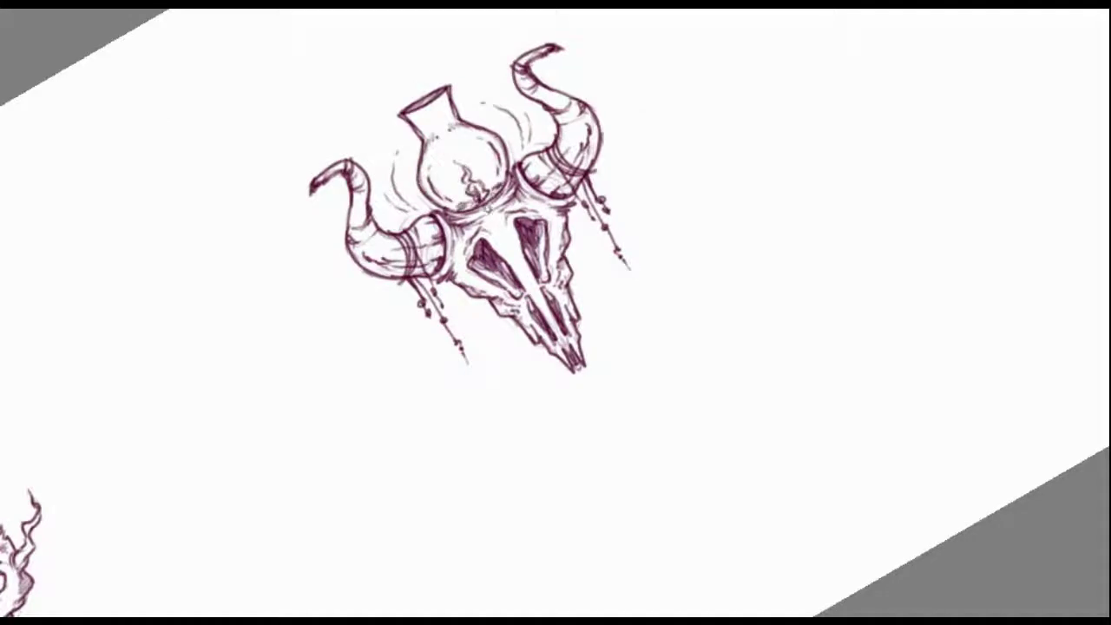
{"action": "left_click_drag", "start_coordinate": [486, 208], "coordinate": [421, 121]}
{"action": "left_click_drag", "start_coordinate": [408, 210], "coordinate": [431, 247]}
{"action": "left_click_drag", "start_coordinate": [438, 261], "coordinate": [502, 348]}
{"action": "left_click_drag", "start_coordinate": [553, 166], "coordinate": [607, 287]}
{"action": "mouse_move", "coordinate": [539, 287]}
{"action": "left_mouse_down"}
{"action": "mouse_move", "coordinate": [625, 226]}
{"action": "mouse_move", "coordinate": [613, 231]}
{"action": "left_mouse_up"}
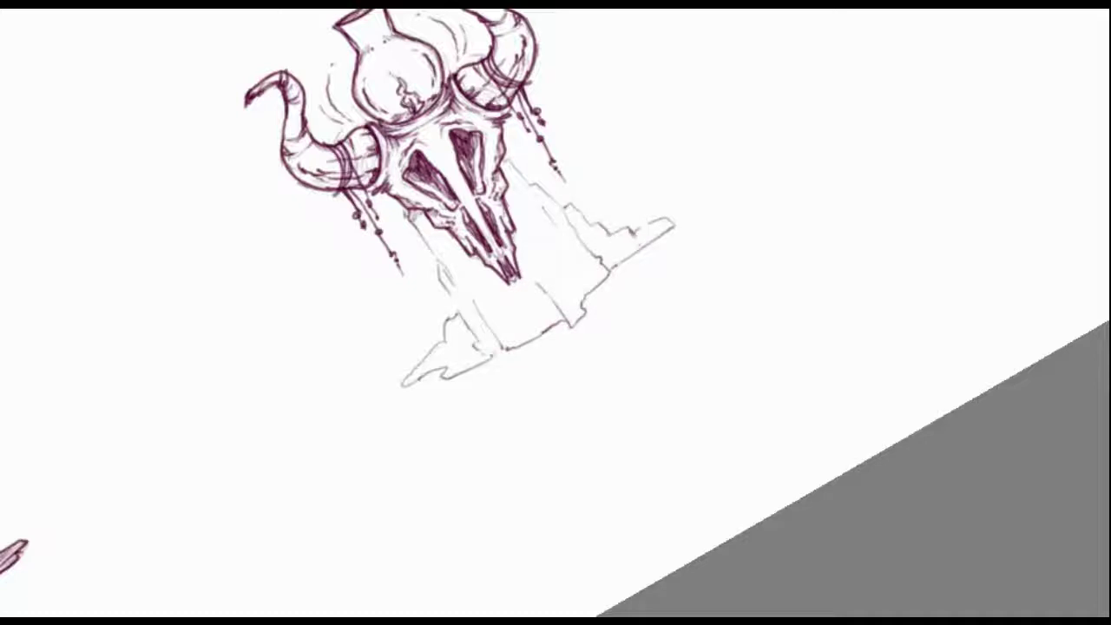
Step: Ink the stone base's left and right edges, bottom line and both spikes
{"action": "left_click_drag", "start_coordinate": [406, 211], "coordinate": [469, 318]}
{"action": "left_click_drag", "start_coordinate": [533, 186], "coordinate": [608, 265]}
{"action": "mouse_move", "coordinate": [460, 326]}
{"action": "left_mouse_down"}
{"action": "mouse_move", "coordinate": [400, 386]}
{"action": "mouse_move", "coordinate": [490, 356]}
{"action": "left_mouse_up"}
{"action": "key", "text": "Home"}
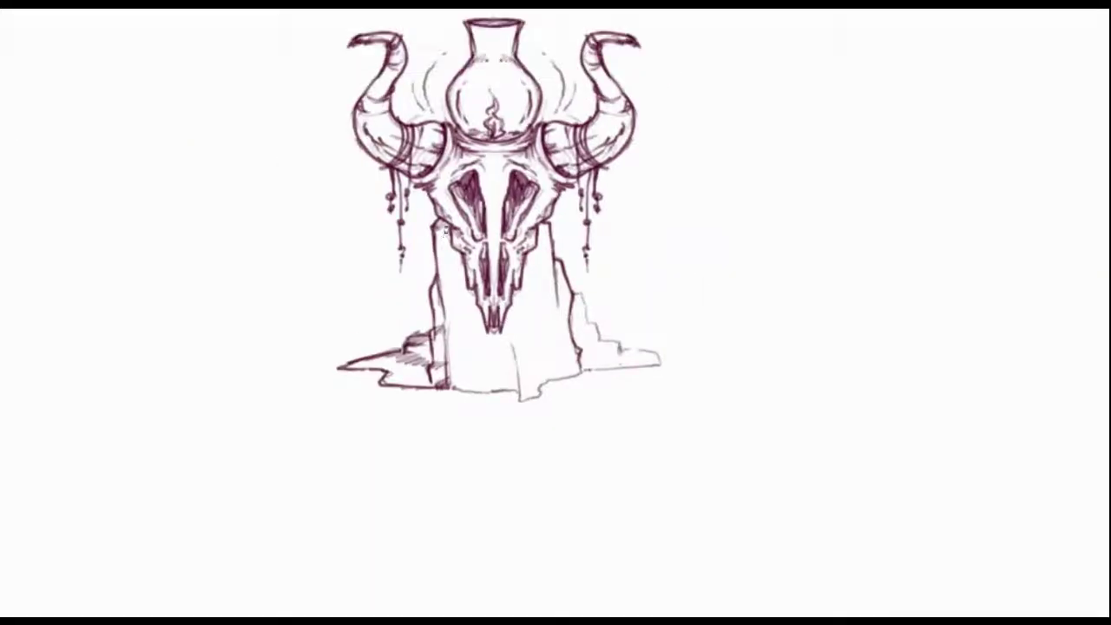
{"action": "left_click_drag", "start_coordinate": [446, 390], "coordinate": [521, 343]}
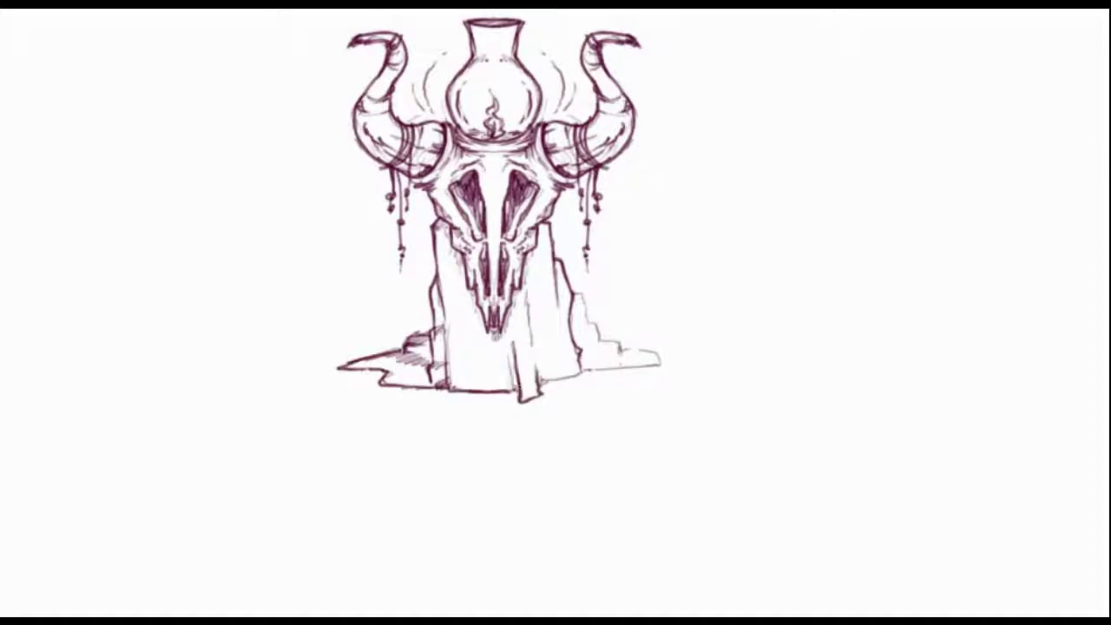
{"action": "key", "text": "Delete"}
{"action": "key", "text": "Delete"}
{"action": "key", "text": "Delete"}
{"action": "left_click_drag", "start_coordinate": [554, 292], "coordinate": [617, 316]}
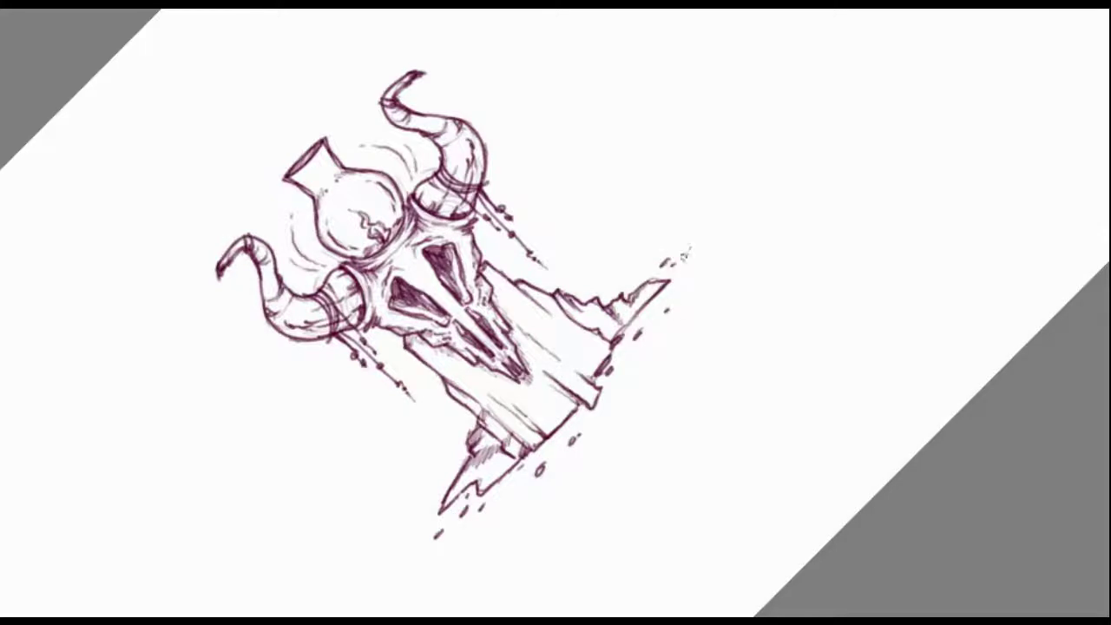
{"action": "key", "text": "Home"}
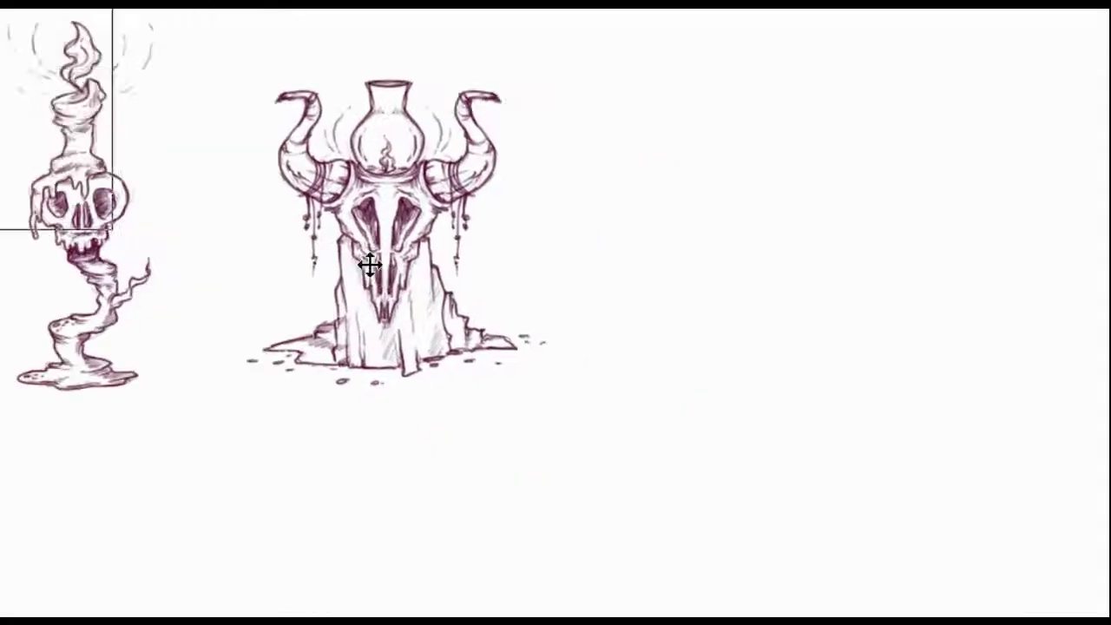
Step: Move the horned skull toward the candle and sketch the totem's mirrored scalloped wings and centre line
{"action": "left_click_drag", "start_coordinate": [370, 264], "coordinate": [295, 241]}
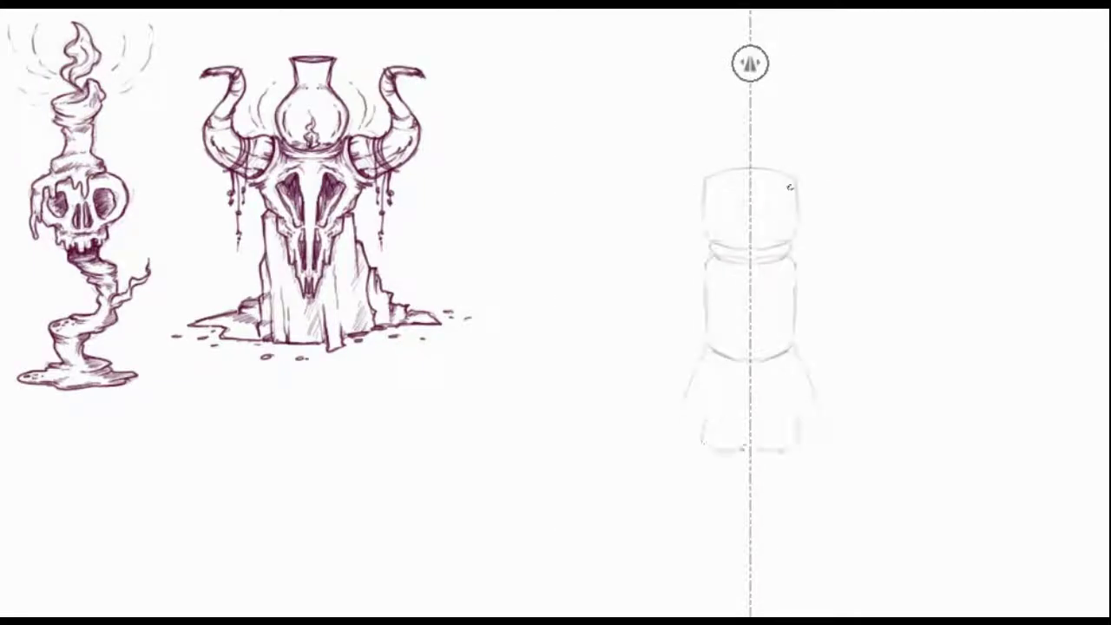
{"action": "left_click_drag", "start_coordinate": [893, 209], "coordinate": [856, 249]}
{"action": "mouse_move", "coordinate": [652, 205]}
{"action": "left_mouse_down"}
{"action": "mouse_move", "coordinate": [695, 217]}
{"action": "mouse_move", "coordinate": [709, 348]}
{"action": "mouse_move", "coordinate": [750, 357]}
{"action": "left_mouse_up"}
{"action": "key", "text": "4"}
{"action": "key", "text": "4"}
{"action": "mouse_move", "coordinate": [524, 286]}
{"action": "left_mouse_down"}
{"action": "mouse_move", "coordinate": [565, 368]}
{"action": "mouse_move", "coordinate": [527, 332]}
{"action": "left_mouse_up"}
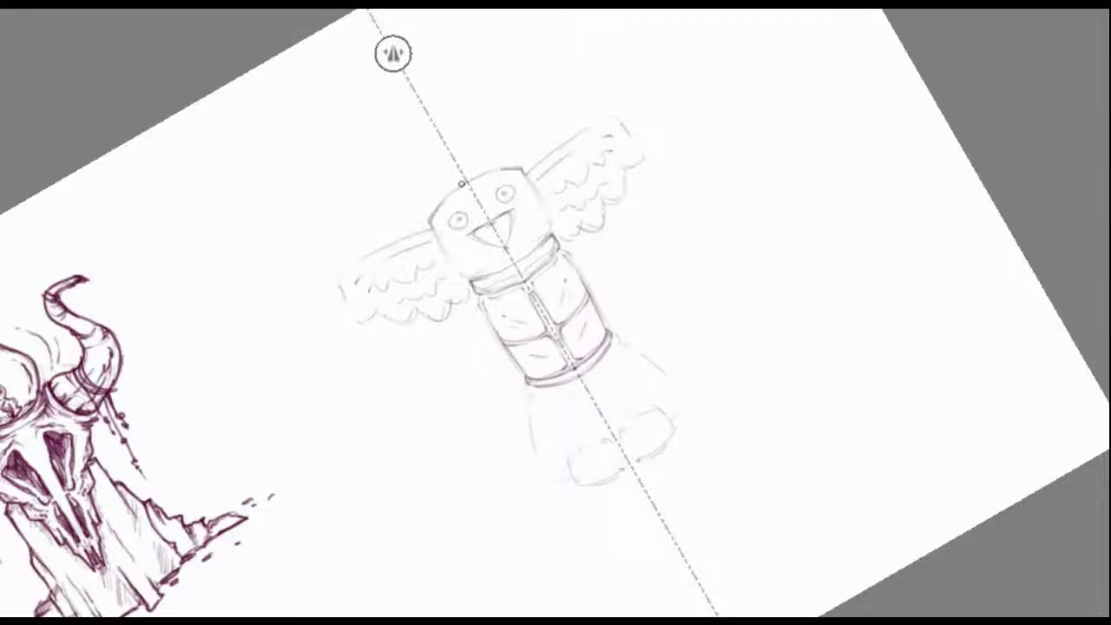
Step: Ink the owl head, eye circles, hatched collar, wing outlines and zigzag feather lines
{"action": "mouse_move", "coordinate": [456, 182]}
{"action": "left_mouse_down"}
{"action": "mouse_move", "coordinate": [433, 230]}
{"action": "mouse_move", "coordinate": [464, 276]}
{"action": "mouse_move", "coordinate": [479, 265]}
{"action": "left_mouse_up"}
{"action": "left_click_drag", "start_coordinate": [459, 205], "coordinate": [453, 210]}
{"action": "mouse_move", "coordinate": [469, 280]}
{"action": "left_mouse_down"}
{"action": "mouse_move", "coordinate": [547, 248]}
{"action": "mouse_move", "coordinate": [551, 256]}
{"action": "left_mouse_up"}
{"action": "mouse_move", "coordinate": [434, 231]}
{"action": "left_mouse_down"}
{"action": "mouse_move", "coordinate": [348, 261]}
{"action": "mouse_move", "coordinate": [422, 321]}
{"action": "mouse_move", "coordinate": [452, 310]}
{"action": "left_mouse_up"}
{"action": "left_click_drag", "start_coordinate": [363, 276], "coordinate": [442, 248]}
{"action": "mouse_move", "coordinate": [356, 304]}
{"action": "left_mouse_down"}
{"action": "mouse_move", "coordinate": [424, 264]}
{"action": "mouse_move", "coordinate": [459, 278]}
{"action": "left_mouse_up"}
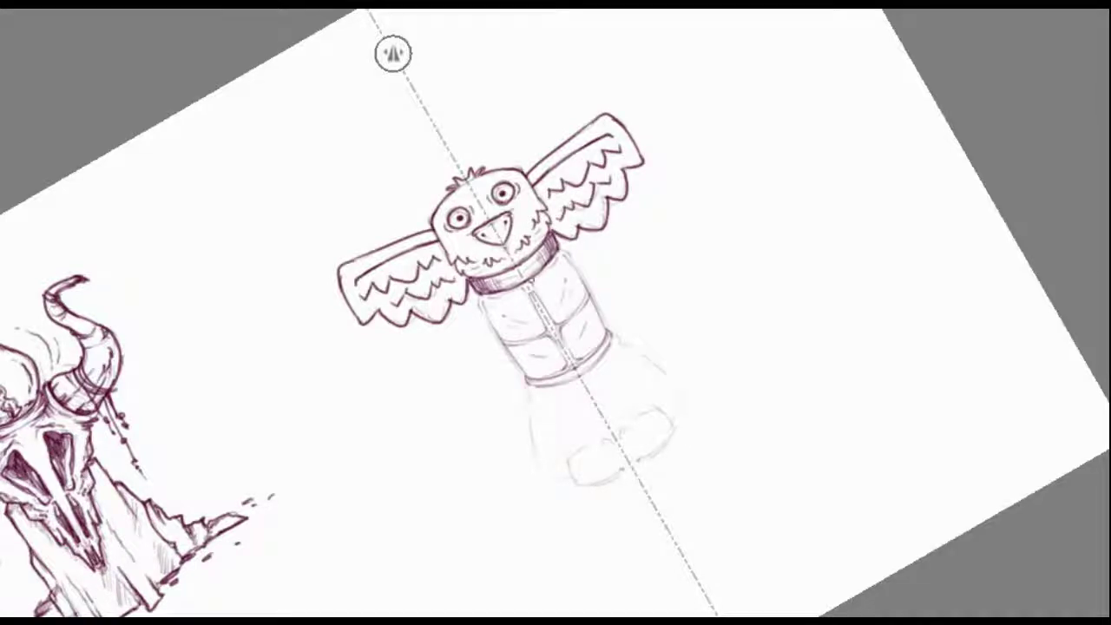
Step: Ink the totem's middle section outline, centre line, band and hatched lower panels
{"action": "left_click_drag", "start_coordinate": [556, 312], "coordinate": [517, 239]}
{"action": "mouse_move", "coordinate": [438, 217]}
{"action": "left_mouse_down"}
{"action": "mouse_move", "coordinate": [482, 300]}
{"action": "mouse_move", "coordinate": [542, 289]}
{"action": "mouse_move", "coordinate": [514, 304]}
{"action": "left_mouse_up"}
{"action": "mouse_move", "coordinate": [492, 227]}
{"action": "left_mouse_down"}
{"action": "mouse_move", "coordinate": [519, 276]}
{"action": "mouse_move", "coordinate": [519, 257]}
{"action": "left_mouse_up"}
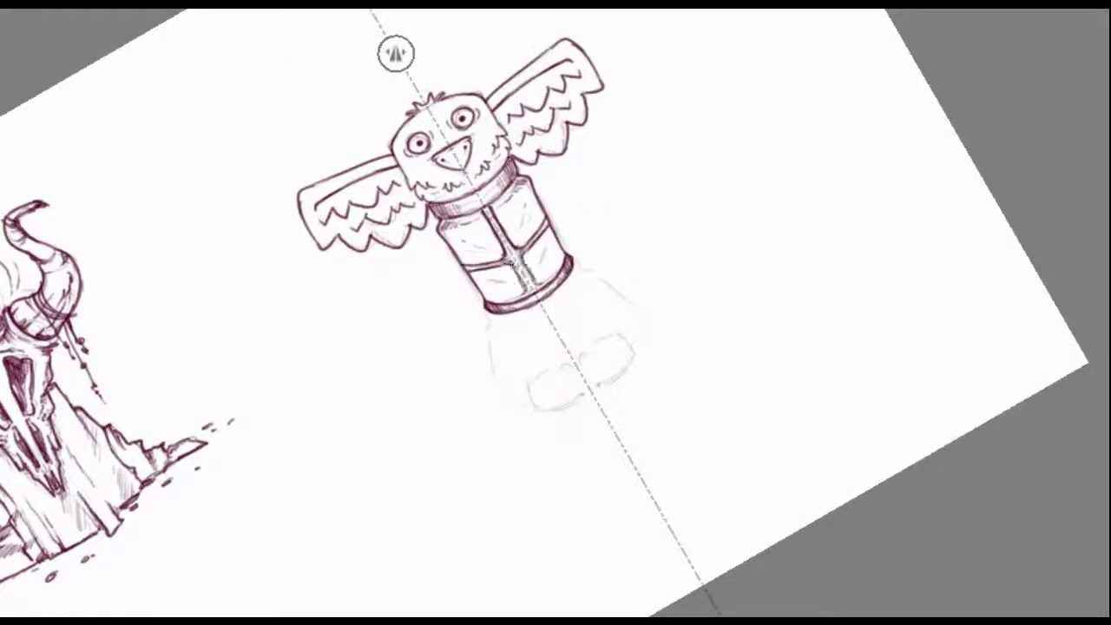
{"action": "left_click_drag", "start_coordinate": [445, 233], "coordinate": [474, 280]}
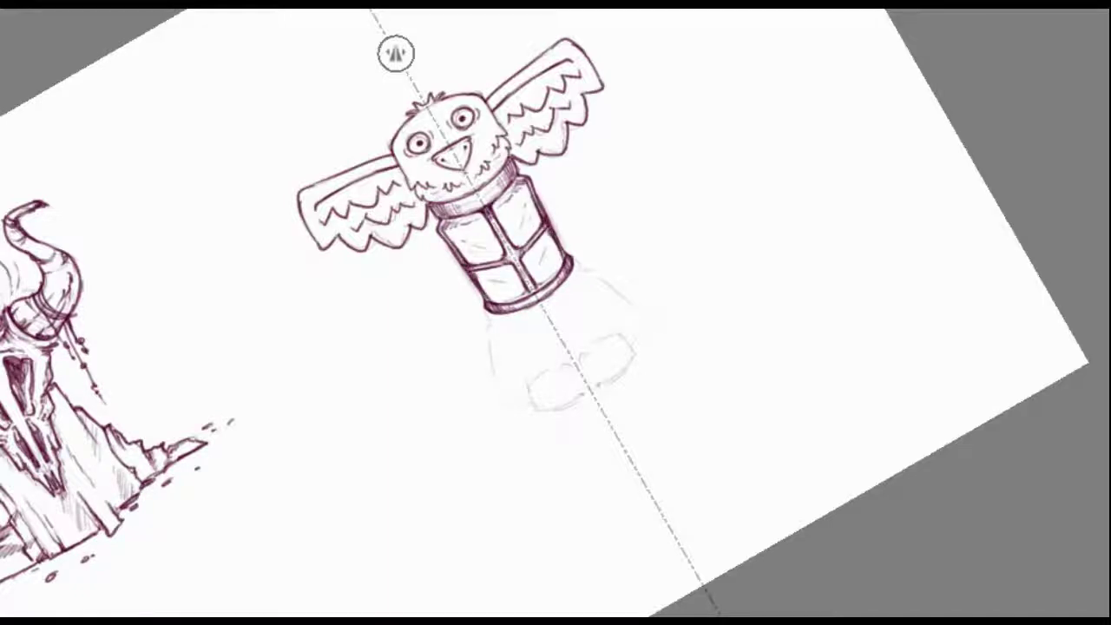
Step: Hatch the neck and outline the bear body, then return the canvas upright
{"action": "left_click_drag", "start_coordinate": [501, 165], "coordinate": [512, 198]}
{"action": "left_click_drag", "start_coordinate": [486, 104], "coordinate": [507, 156]}
{"action": "mouse_move", "coordinate": [491, 311]}
{"action": "left_mouse_down"}
{"action": "mouse_move", "coordinate": [483, 355]}
{"action": "mouse_move", "coordinate": [528, 403]}
{"action": "left_mouse_up"}
{"action": "key", "text": "5"}
Step: Ink the bear face's paws and eyes, plus shading, motion lines and fur tufts
{"action": "mouse_move", "coordinate": [500, 365]}
{"action": "left_mouse_down"}
{"action": "mouse_move", "coordinate": [531, 396]}
{"action": "mouse_move", "coordinate": [520, 397]}
{"action": "left_mouse_up"}
{"action": "mouse_move", "coordinate": [507, 314]}
{"action": "left_mouse_down"}
{"action": "mouse_move", "coordinate": [514, 335]}
{"action": "mouse_move", "coordinate": [568, 347]}
{"action": "left_mouse_up"}
{"action": "key", "text": "4"}
{"action": "key", "text": "4"}
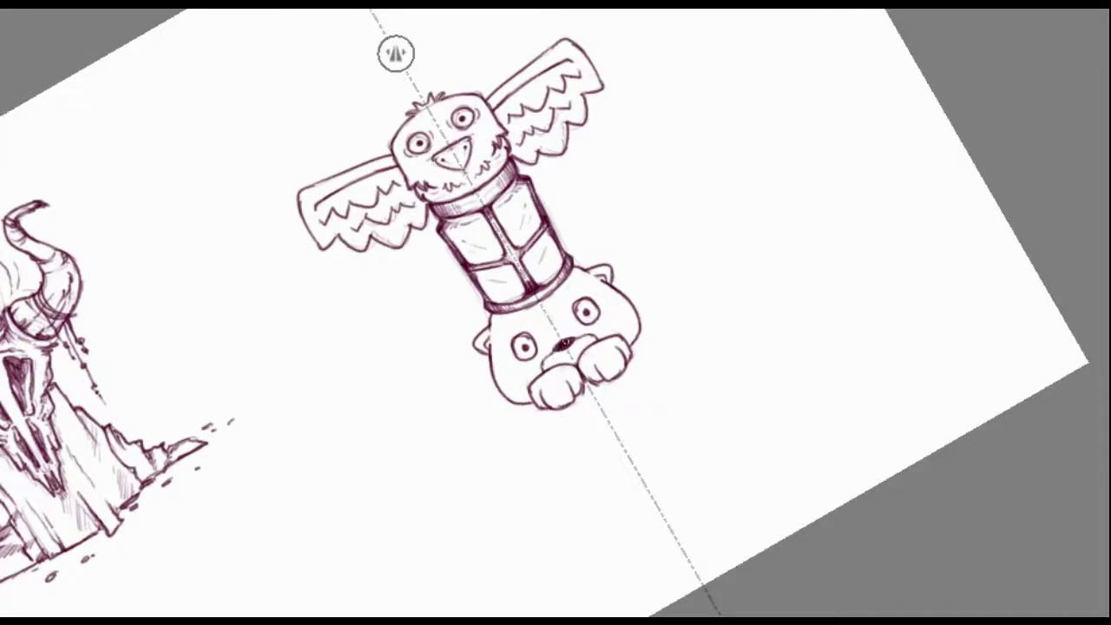
{"action": "left_click_drag", "start_coordinate": [498, 373], "coordinate": [512, 395]}
{"action": "left_click_drag", "start_coordinate": [432, 244], "coordinate": [464, 309]}
{"action": "left_click_drag", "start_coordinate": [476, 351], "coordinate": [452, 408]}
{"action": "mouse_move", "coordinate": [452, 408]}
{"action": "left_mouse_down"}
{"action": "mouse_move", "coordinate": [517, 417]}
{"action": "mouse_move", "coordinate": [503, 427]}
{"action": "left_mouse_up"}
Step: Re-ink the wing outlines and shade under the wings and the owl's chin
{"action": "key", "text": "5"}
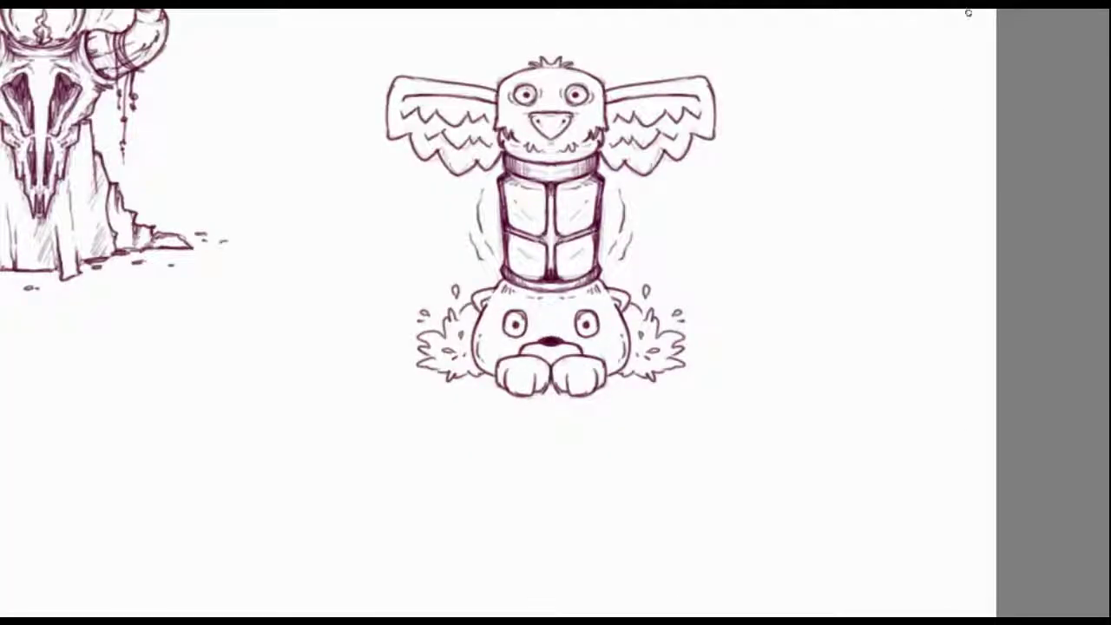
{"action": "scroll", "coordinate": [537, 334], "scroll_direction": "up", "scroll_amount": 1}
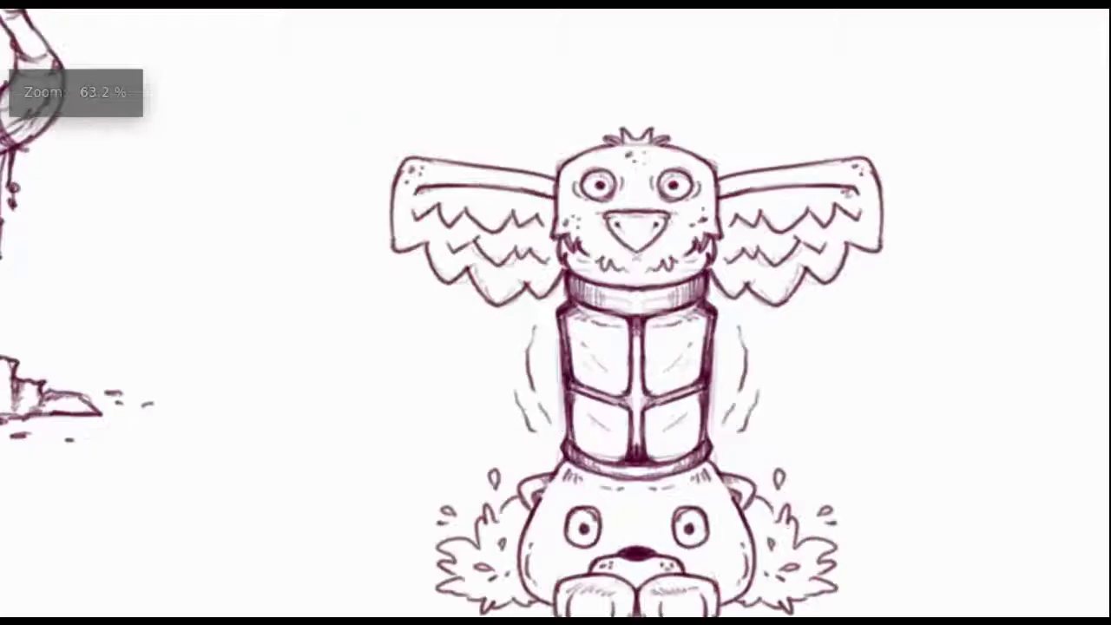
{"action": "mouse_move", "coordinate": [392, 165]}
{"action": "left_mouse_down"}
{"action": "mouse_move", "coordinate": [408, 252]}
{"action": "mouse_move", "coordinate": [525, 308]}
{"action": "left_mouse_up"}
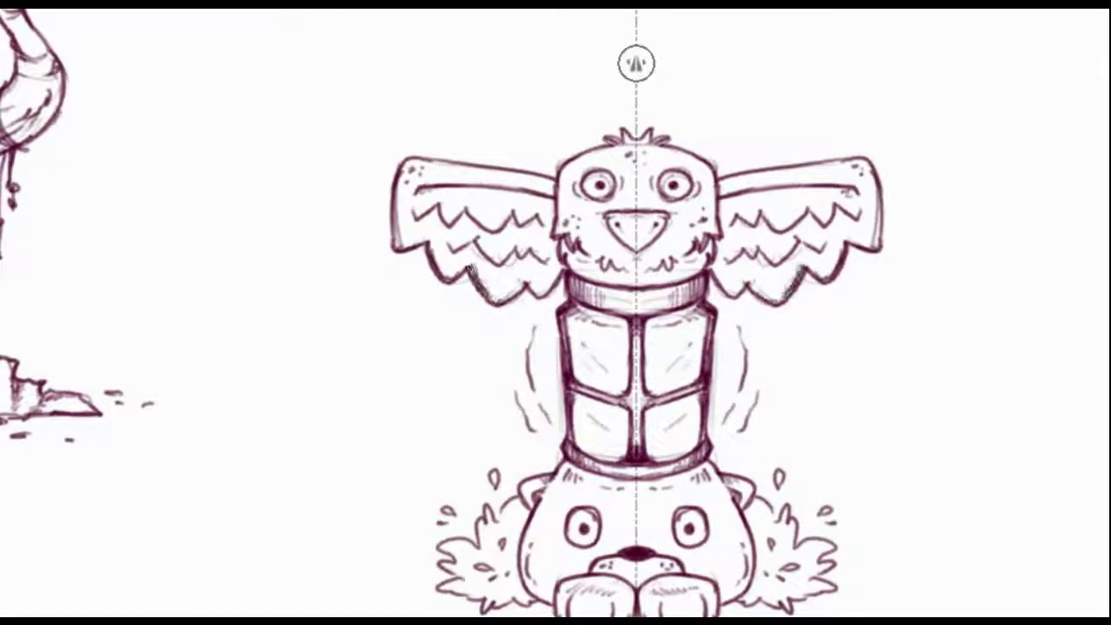
{"action": "left_click_drag", "start_coordinate": [434, 191], "coordinate": [556, 286]}
{"action": "left_click_drag", "start_coordinate": [521, 191], "coordinate": [556, 278]}
{"action": "mouse_move", "coordinate": [617, 227]}
{"action": "left_mouse_down"}
{"action": "mouse_move", "coordinate": [577, 259]}
{"action": "mouse_move", "coordinate": [605, 271]}
{"action": "left_mouse_up"}
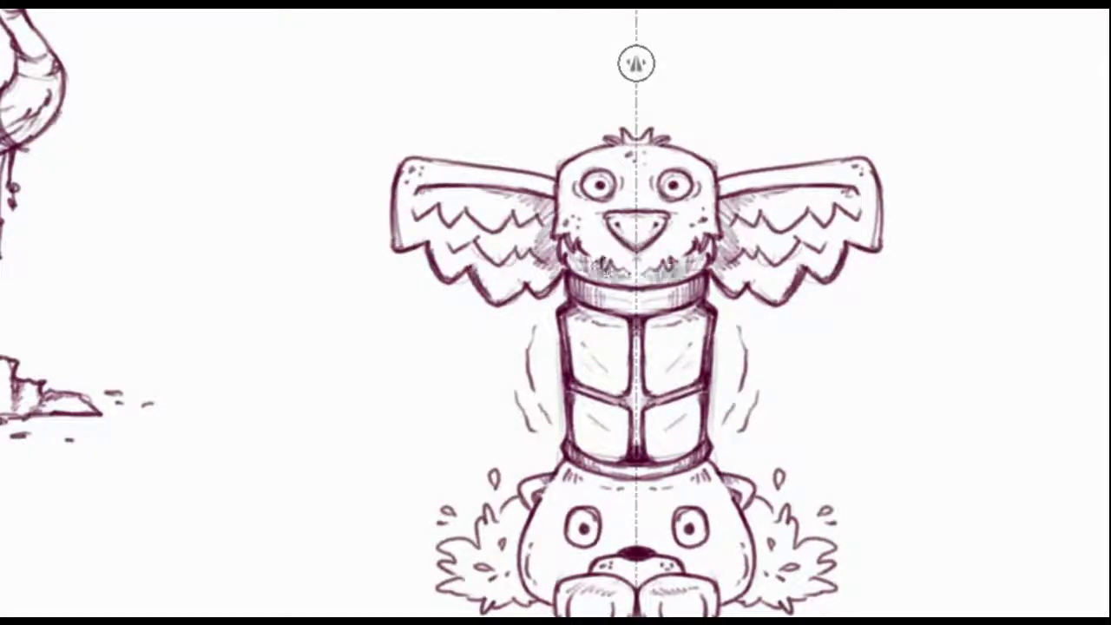
Step: Add hatched shading around the owl head, wings and neck
{"action": "left_click_drag", "start_coordinate": [564, 148], "coordinate": [612, 173]}
{"action": "left_click_drag", "start_coordinate": [608, 265], "coordinate": [632, 276]}
{"action": "left_click_drag", "start_coordinate": [496, 174], "coordinate": [554, 195]}
{"action": "left_click_drag", "start_coordinate": [502, 279], "coordinate": [522, 297]}
{"action": "left_click_drag", "start_coordinate": [427, 204], "coordinate": [491, 259]}
{"action": "left_click_drag", "start_coordinate": [552, 601], "coordinate": [491, 453]}
Step: Shade the bear's cheeks, ears, muzzle, paws and head
{"action": "left_click_drag", "start_coordinate": [468, 408], "coordinate": [496, 457]}
{"action": "left_click_drag", "start_coordinate": [468, 409], "coordinate": [486, 434]}
{"action": "left_click_drag", "start_coordinate": [471, 340], "coordinate": [480, 334]}
{"action": "left_click_drag", "start_coordinate": [533, 356], "coordinate": [542, 380]}
{"action": "left_click_drag", "start_coordinate": [510, 415], "coordinate": [533, 429]}
{"action": "mouse_move", "coordinate": [497, 456]}
{"action": "left_mouse_down"}
{"action": "mouse_move", "coordinate": [519, 479]}
{"action": "mouse_move", "coordinate": [575, 492]}
{"action": "left_mouse_up"}
{"action": "left_click_drag", "start_coordinate": [493, 315], "coordinate": [536, 342]}
{"action": "mouse_move", "coordinate": [425, 349]}
{"action": "left_mouse_down"}
{"action": "mouse_move", "coordinate": [458, 380]}
{"action": "mouse_move", "coordinate": [425, 391]}
{"action": "left_mouse_up"}
Step: Add more shading to the fur tufts flanking the bear face
{"action": "mouse_move", "coordinate": [415, 390]}
{"action": "left_mouse_down"}
{"action": "mouse_move", "coordinate": [379, 401]}
{"action": "mouse_move", "coordinate": [378, 447]}
{"action": "left_mouse_up"}
{"action": "left_click_drag", "start_coordinate": [429, 444], "coordinate": [377, 468]}
{"action": "left_click_drag", "start_coordinate": [482, 428], "coordinate": [417, 472]}
Step: Shift the totem left, closer beside the horned skull lantern
{"action": "scroll", "coordinate": [573, 313], "scroll_direction": "down", "scroll_amount": 5}
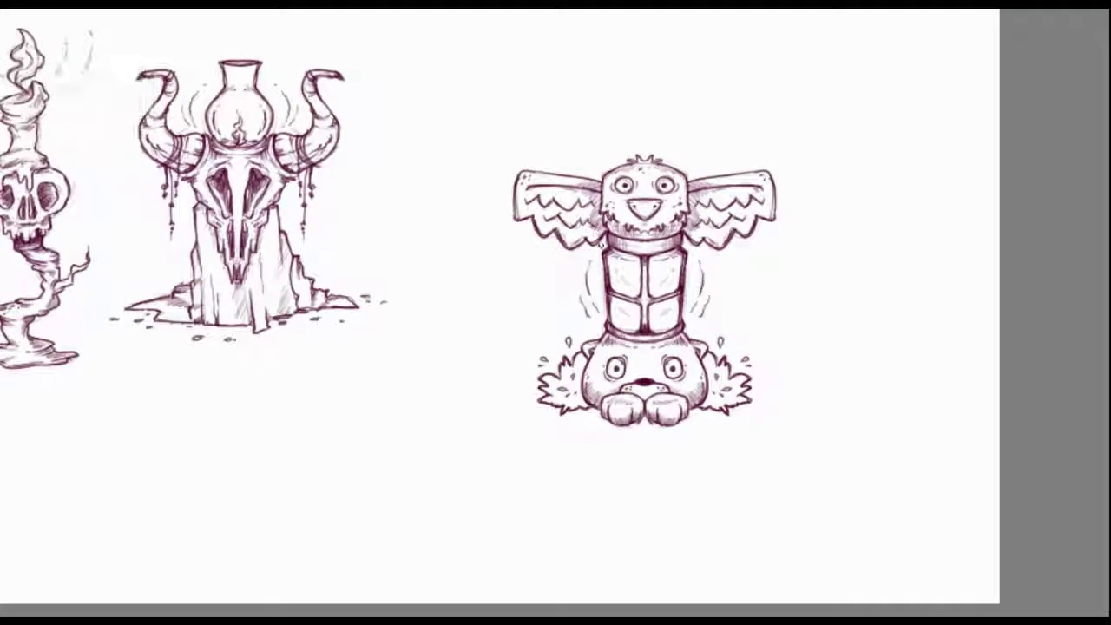
{"action": "left_click_drag", "start_coordinate": [643, 260], "coordinate": [603, 241]}
{"action": "scroll", "coordinate": [638, 174], "scroll_direction": "up", "scroll_amount": 1}
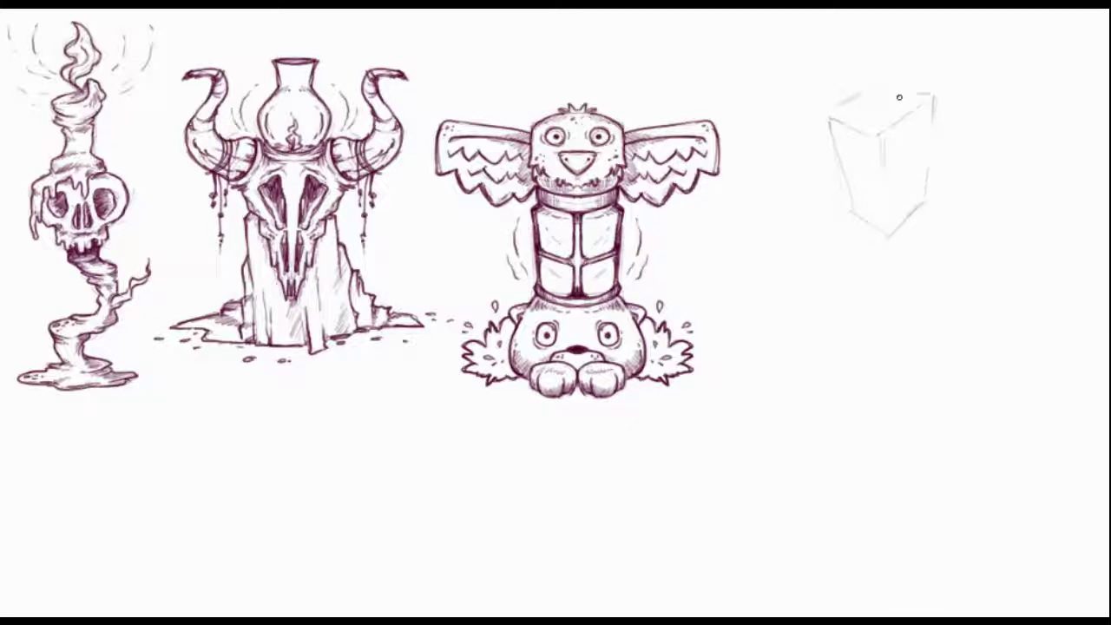
Step: Sketch a swirl, then rough in the lantern box's top, edges and hook on the tilted canvas
{"action": "left_click_drag", "start_coordinate": [852, 68], "coordinate": [941, 39]}
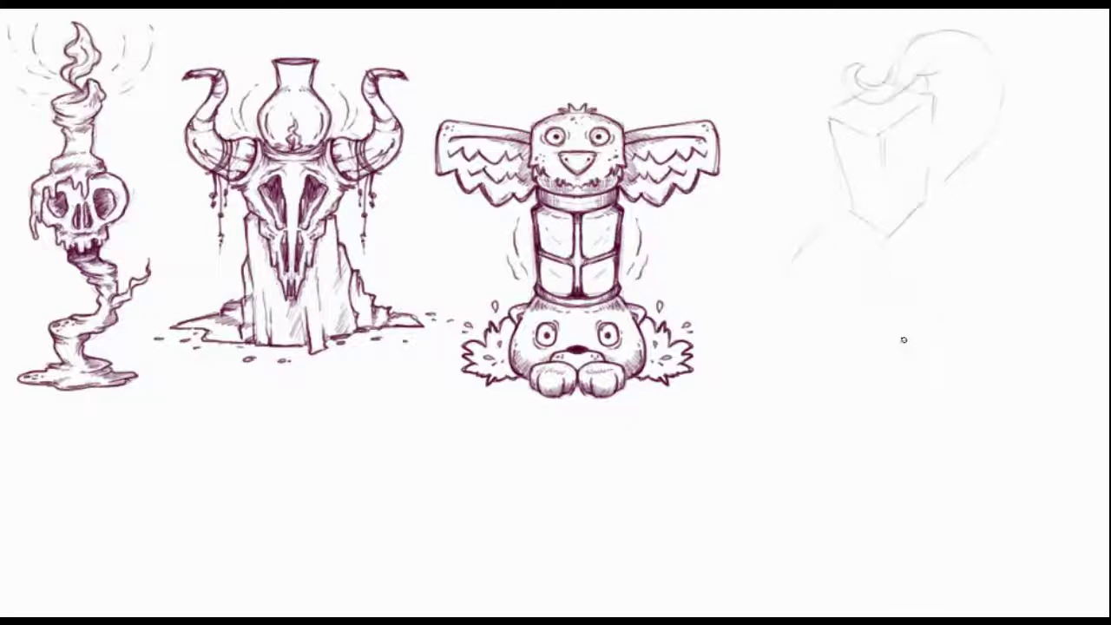
{"action": "key", "text": "ctrl+t"}
{"action": "mouse_move", "coordinate": [868, 131]}
{"action": "left_mouse_down"}
{"action": "mouse_move", "coordinate": [576, 389]}
{"action": "mouse_move", "coordinate": [816, 280]}
{"action": "left_mouse_up"}
{"action": "mouse_move", "coordinate": [503, 135]}
{"action": "left_mouse_down"}
{"action": "mouse_move", "coordinate": [531, 161]}
{"action": "mouse_move", "coordinate": [474, 208]}
{"action": "left_mouse_up"}
{"action": "mouse_move", "coordinate": [474, 207]}
{"action": "left_mouse_down"}
{"action": "mouse_move", "coordinate": [547, 198]}
{"action": "mouse_move", "coordinate": [585, 120]}
{"action": "mouse_move", "coordinate": [549, 203]}
{"action": "left_mouse_up"}
{"action": "left_click_drag", "start_coordinate": [587, 123], "coordinate": [552, 205]}
{"action": "left_click_drag", "start_coordinate": [474, 208], "coordinate": [587, 121]}
Step: Ink the hook holding the lantern and extend the lantern's sides into a tall block
{"action": "mouse_move", "coordinate": [475, 132]}
{"action": "left_mouse_down"}
{"action": "mouse_move", "coordinate": [524, 153]}
{"action": "mouse_move", "coordinate": [566, 85]}
{"action": "left_mouse_up"}
{"action": "left_click_drag", "start_coordinate": [519, 130], "coordinate": [531, 65]}
{"action": "left_click_drag", "start_coordinate": [608, 347], "coordinate": [521, 310]}
{"action": "left_click_drag", "start_coordinate": [393, 174], "coordinate": [476, 257]}
{"action": "left_click_drag", "start_coordinate": [469, 169], "coordinate": [532, 260]}
{"action": "left_click_drag", "start_coordinate": [496, 86], "coordinate": [547, 202]}
{"action": "left_click_drag", "start_coordinate": [403, 174], "coordinate": [477, 257]}
Step: Ink the lantern's lower-left, front vertical and right-face diagonal edges
{"action": "left_click_drag", "start_coordinate": [424, 200], "coordinate": [479, 257]}
{"action": "left_click_drag", "start_coordinate": [781, 365], "coordinate": [746, 226]}
{"action": "mouse_move", "coordinate": [387, 157]}
{"action": "left_mouse_down"}
{"action": "mouse_move", "coordinate": [401, 227]}
{"action": "mouse_move", "coordinate": [337, 276]}
{"action": "mouse_move", "coordinate": [349, 221]}
{"action": "mouse_move", "coordinate": [334, 265]}
{"action": "mouse_move", "coordinate": [343, 261]}
{"action": "left_mouse_up"}
{"action": "key", "text": "5"}
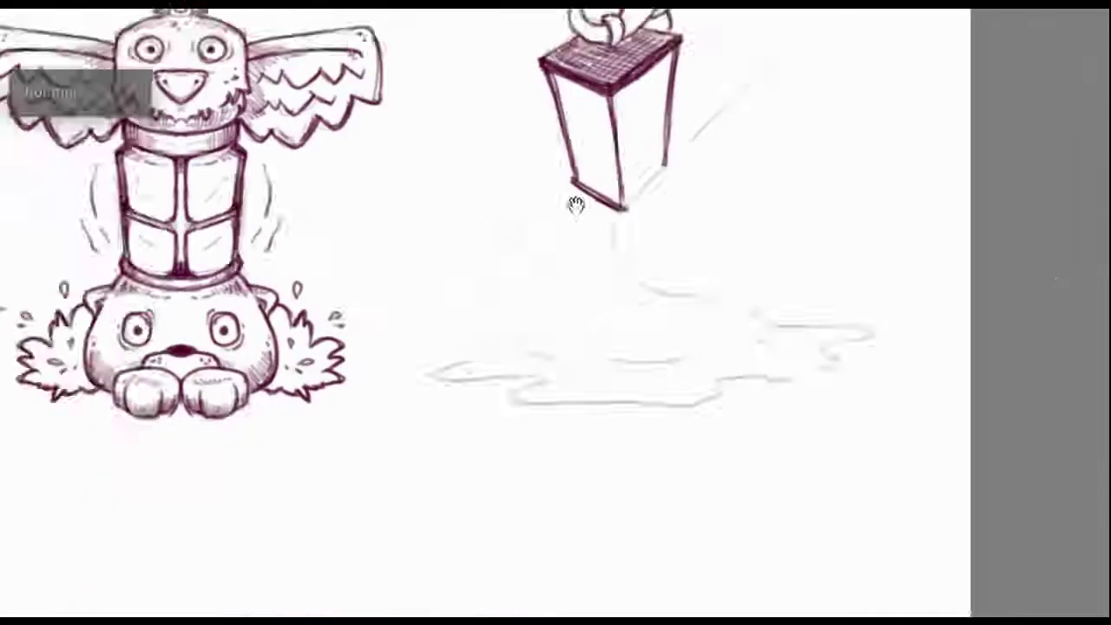
{"action": "mouse_move", "coordinate": [537, 196]}
{"action": "left_mouse_down"}
{"action": "mouse_move", "coordinate": [487, 232]}
{"action": "mouse_move", "coordinate": [456, 277]}
{"action": "left_mouse_up"}
Step: Shade the lantern faces with diagonal strokes and ink the handle loop with a thin top line
{"action": "left_click_drag", "start_coordinate": [467, 188], "coordinate": [450, 210]}
{"action": "left_click_drag", "start_coordinate": [533, 151], "coordinate": [518, 178]}
{"action": "left_click_drag", "start_coordinate": [591, 49], "coordinate": [542, 236]}
{"action": "key", "text": "4"}
{"action": "key", "text": "4"}
{"action": "key", "text": "4"}
{"action": "key", "text": "5"}
{"action": "mouse_move", "coordinate": [532, 174]}
{"action": "left_mouse_down"}
{"action": "mouse_move", "coordinate": [569, 153]}
{"action": "mouse_move", "coordinate": [590, 44]}
{"action": "left_mouse_up"}
Step: Draw the tentacle's flowing outline curving down from the lantern
{"action": "left_click_drag", "start_coordinate": [495, 198], "coordinate": [398, 369]}
{"action": "left_click_drag", "start_coordinate": [542, 268], "coordinate": [686, 393]}
{"action": "key", "text": "4"}
{"action": "key", "text": "4"}
{"action": "key", "text": "4"}
{"action": "left_click_drag", "start_coordinate": [641, 189], "coordinate": [591, 373]}
{"action": "mouse_move", "coordinate": [408, 317]}
{"action": "left_mouse_down"}
{"action": "mouse_move", "coordinate": [428, 364]}
{"action": "mouse_move", "coordinate": [539, 386]}
{"action": "mouse_move", "coordinate": [632, 269]}
{"action": "left_mouse_up"}
Step: Add suckers along the lower and upper tentacle, with hatching and dots near the tip
{"action": "mouse_move", "coordinate": [354, 375]}
{"action": "left_mouse_down"}
{"action": "mouse_move", "coordinate": [358, 384]}
{"action": "mouse_move", "coordinate": [348, 355]}
{"action": "left_mouse_up"}
{"action": "left_click_drag", "start_coordinate": [323, 302], "coordinate": [325, 313]}
{"action": "left_click_drag", "start_coordinate": [309, 247], "coordinate": [314, 261]}
{"action": "key", "text": "5"}
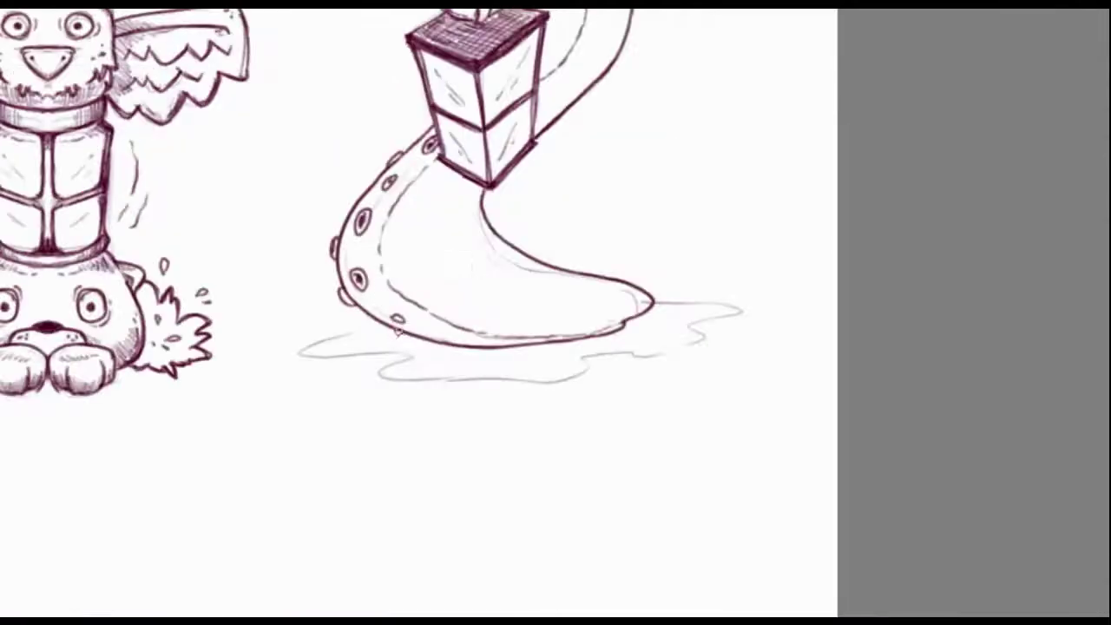
{"action": "mouse_move", "coordinate": [564, 300]}
{"action": "left_mouse_down"}
{"action": "mouse_move", "coordinate": [482, 298]}
{"action": "mouse_move", "coordinate": [480, 260]}
{"action": "left_mouse_up"}
{"action": "left_click_drag", "start_coordinate": [451, 94], "coordinate": [445, 155]}
{"action": "left_click_drag", "start_coordinate": [469, 261], "coordinate": [449, 234]}
{"action": "left_click_drag", "start_coordinate": [306, 400], "coordinate": [365, 378]}
{"action": "left_click_drag", "start_coordinate": [504, 374], "coordinate": [506, 379]}
Step: Draw shadow strokes under the tentacle tail, then outline and hatch the puddle
{"action": "key", "text": "4"}
{"action": "key", "text": "4"}
{"action": "left_click_drag", "start_coordinate": [399, 334], "coordinate": [461, 276]}
{"action": "left_click_drag", "start_coordinate": [486, 317], "coordinate": [607, 254]}
{"action": "mouse_move", "coordinate": [597, 184]}
{"action": "left_mouse_down"}
{"action": "mouse_move", "coordinate": [671, 161]}
{"action": "mouse_move", "coordinate": [556, 271]}
{"action": "mouse_move", "coordinate": [568, 282]}
{"action": "left_mouse_up"}
{"action": "mouse_move", "coordinate": [319, 406]}
{"action": "left_mouse_down"}
{"action": "mouse_move", "coordinate": [387, 345]}
{"action": "mouse_move", "coordinate": [512, 306]}
{"action": "left_mouse_up"}
{"action": "left_click_drag", "start_coordinate": [469, 334], "coordinate": [524, 284]}
{"action": "left_click_drag", "start_coordinate": [508, 322], "coordinate": [569, 266]}
{"action": "left_click_drag", "start_coordinate": [555, 268], "coordinate": [446, 343]}
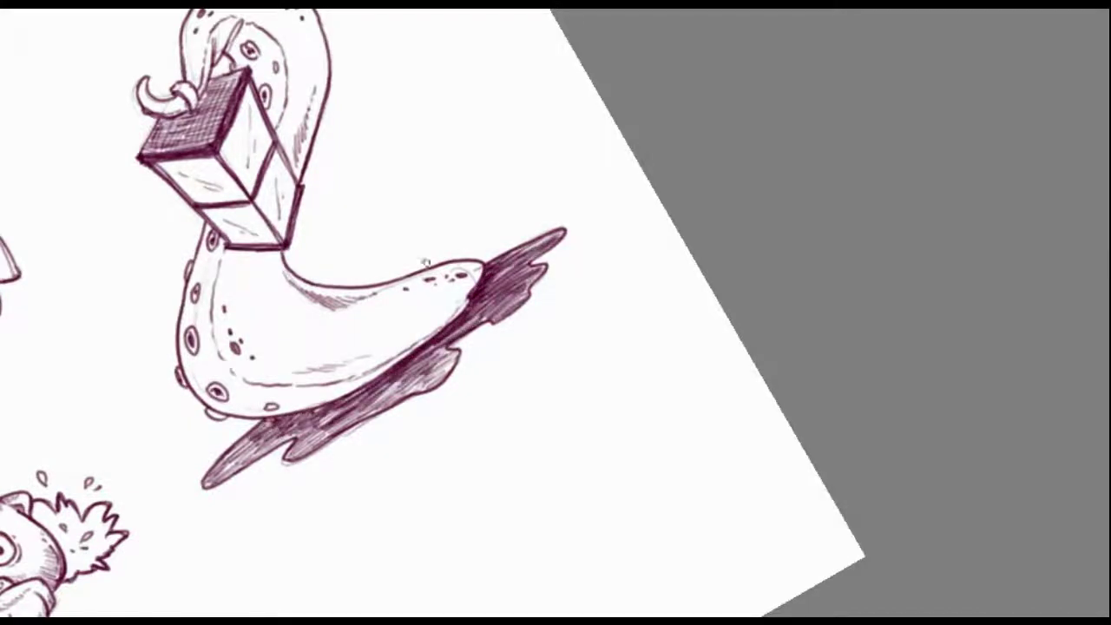
Step: Add strokes on the lantern's left face and motion lines beside the lantern
{"action": "left_click_drag", "start_coordinate": [293, 108], "coordinate": [303, 198]}
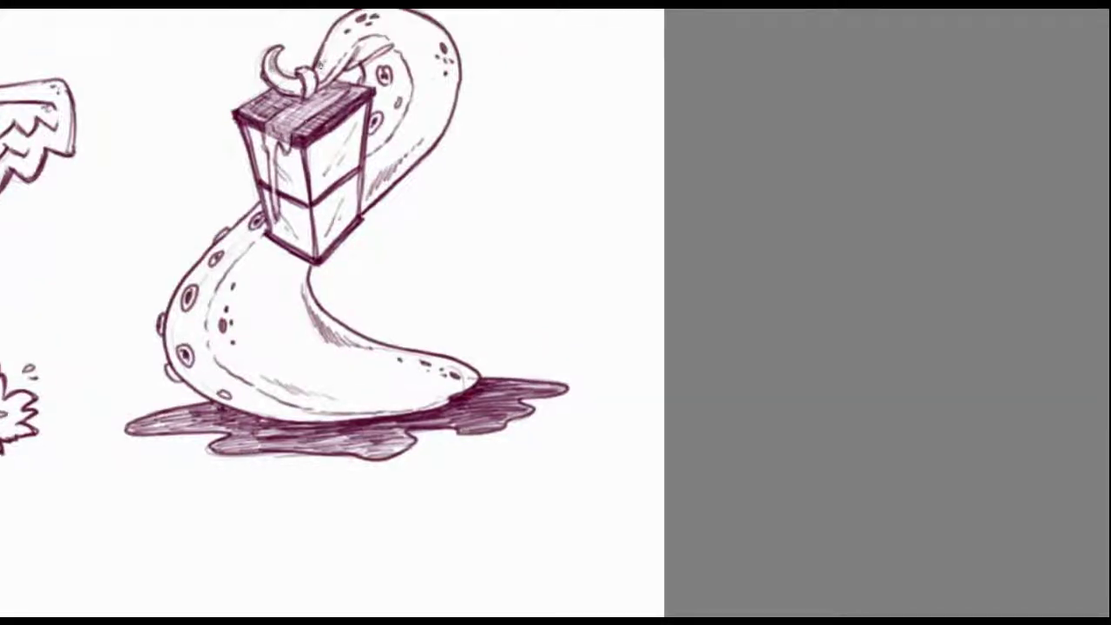
{"action": "left_click_drag", "start_coordinate": [271, 113], "coordinate": [284, 203]}
{"action": "left_click_drag", "start_coordinate": [445, 145], "coordinate": [427, 240]}
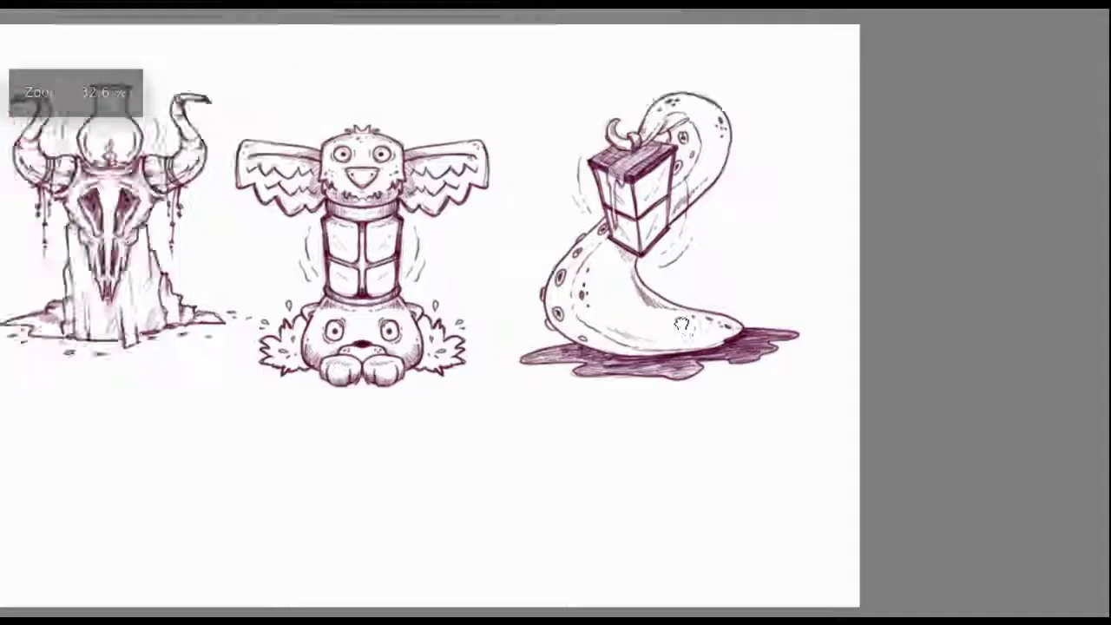
Step: Nudge the tentacle lantern, totem, horned skull and skull candle drawings into an even row
{"action": "left_click", "coordinate": [912, 186]}
{"action": "left_click", "coordinate": [698, 272]}
{"action": "left_click", "coordinate": [396, 269]}
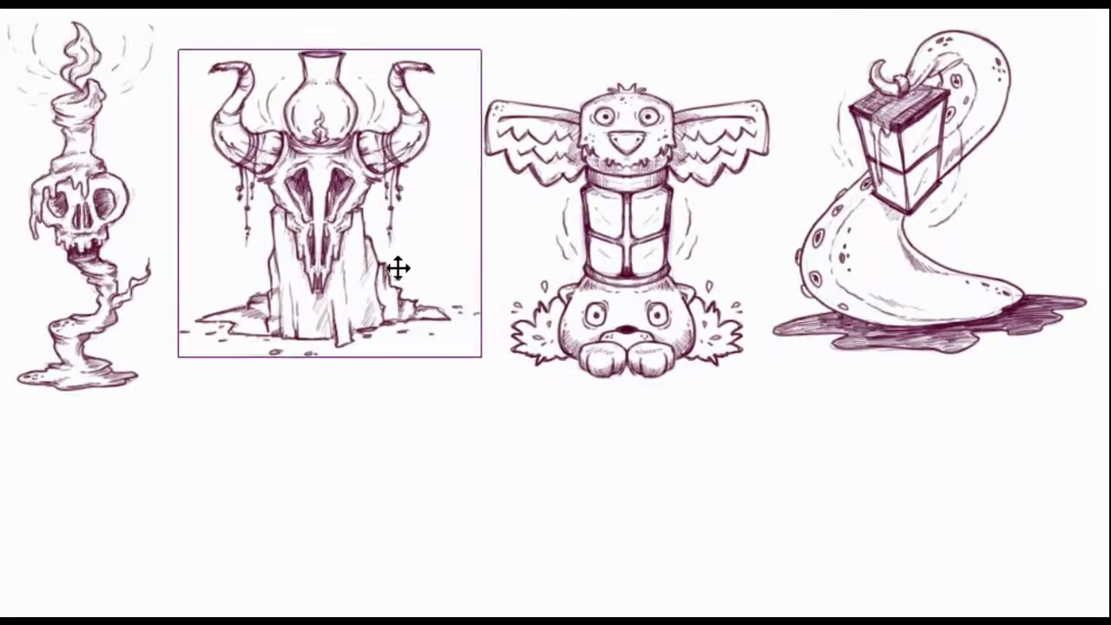
{"action": "left_click", "coordinate": [114, 360]}
{"action": "left_click", "coordinate": [345, 473]}
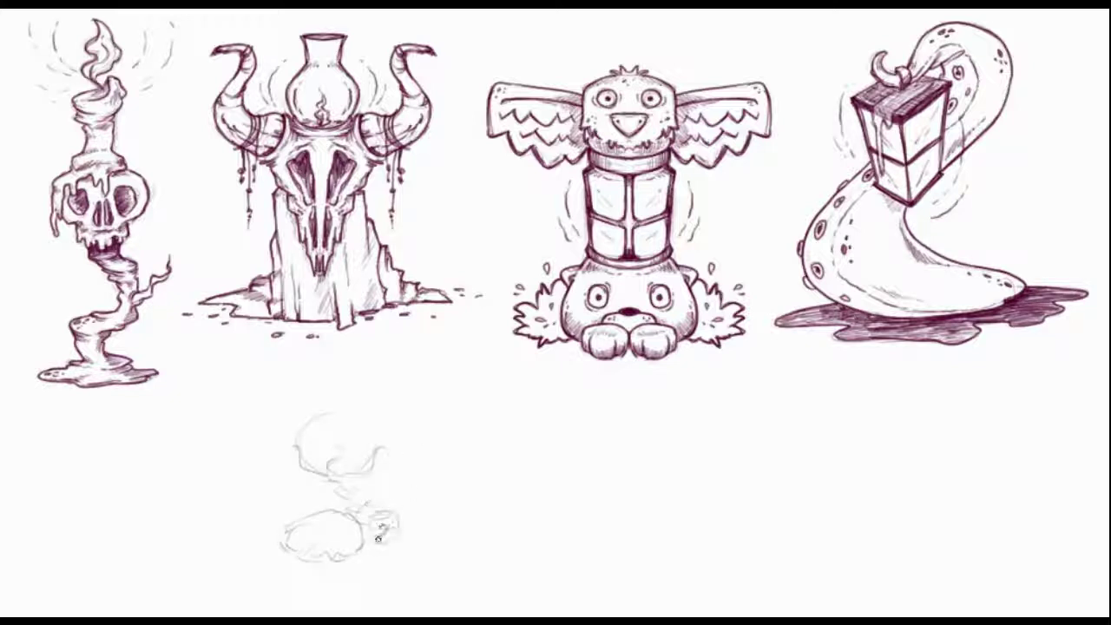
Step: Rough out the shell pearl sketch, then ink the pearl with its inner curl and coiled stem
{"action": "left_click_drag", "start_coordinate": [480, 462], "coordinate": [408, 540]}
{"action": "left_click_drag", "start_coordinate": [287, 497], "coordinate": [260, 580]}
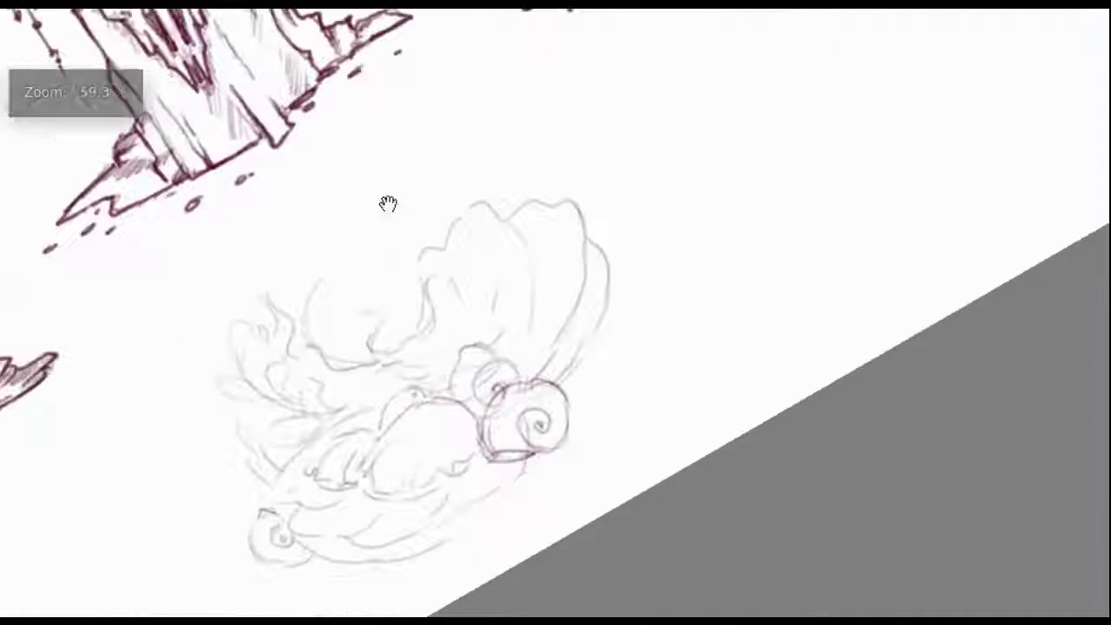
{"action": "left_click_drag", "start_coordinate": [364, 310], "coordinate": [428, 276]}
{"action": "mouse_move", "coordinate": [386, 369]}
{"action": "left_mouse_down"}
{"action": "mouse_move", "coordinate": [321, 364]}
{"action": "mouse_move", "coordinate": [308, 277]}
{"action": "mouse_move", "coordinate": [426, 334]}
{"action": "mouse_move", "coordinate": [439, 372]}
{"action": "left_mouse_up"}
{"action": "mouse_move", "coordinate": [428, 331]}
{"action": "left_mouse_down"}
{"action": "mouse_move", "coordinate": [447, 386]}
{"action": "mouse_move", "coordinate": [405, 369]}
{"action": "left_mouse_up"}
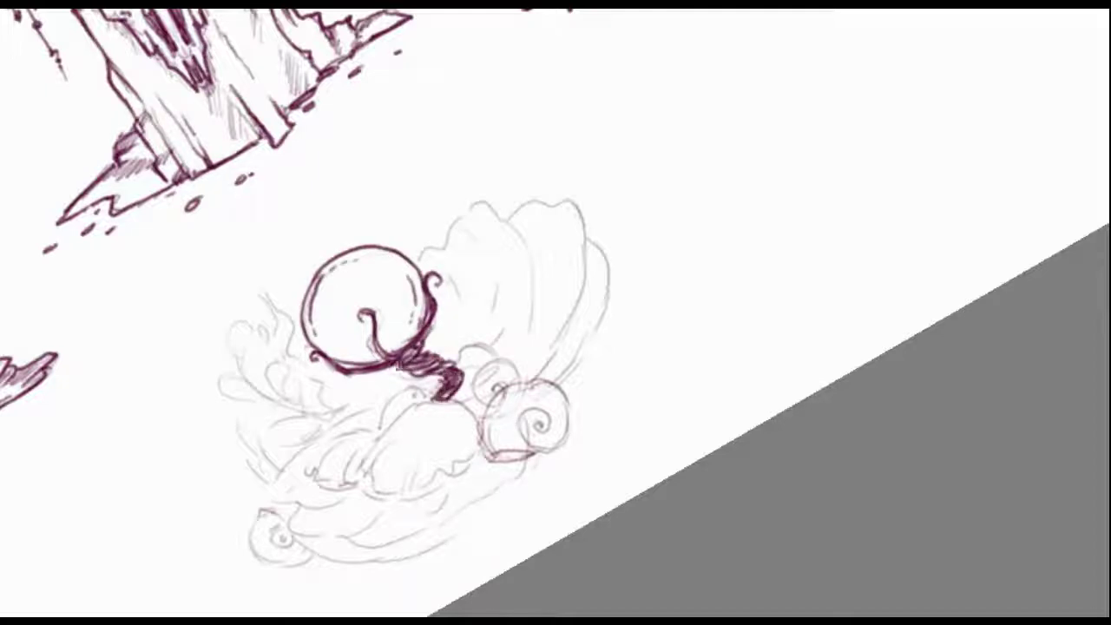
Step: Ink the ridged scallop shell below the pearl and the spiral snail shell beside it
{"action": "mouse_move", "coordinate": [469, 334]}
{"action": "left_mouse_down"}
{"action": "mouse_move", "coordinate": [406, 361]}
{"action": "mouse_move", "coordinate": [428, 427]}
{"action": "left_mouse_up"}
{"action": "left_click_drag", "start_coordinate": [434, 356], "coordinate": [426, 427]}
{"action": "left_click_drag", "start_coordinate": [460, 335], "coordinate": [464, 408]}
{"action": "mouse_move", "coordinate": [482, 335]}
{"action": "left_mouse_down"}
{"action": "mouse_move", "coordinate": [499, 400]}
{"action": "mouse_move", "coordinate": [546, 324]}
{"action": "mouse_move", "coordinate": [508, 392]}
{"action": "mouse_move", "coordinate": [560, 389]}
{"action": "left_mouse_up"}
{"action": "left_click_drag", "start_coordinate": [554, 375], "coordinate": [534, 359]}
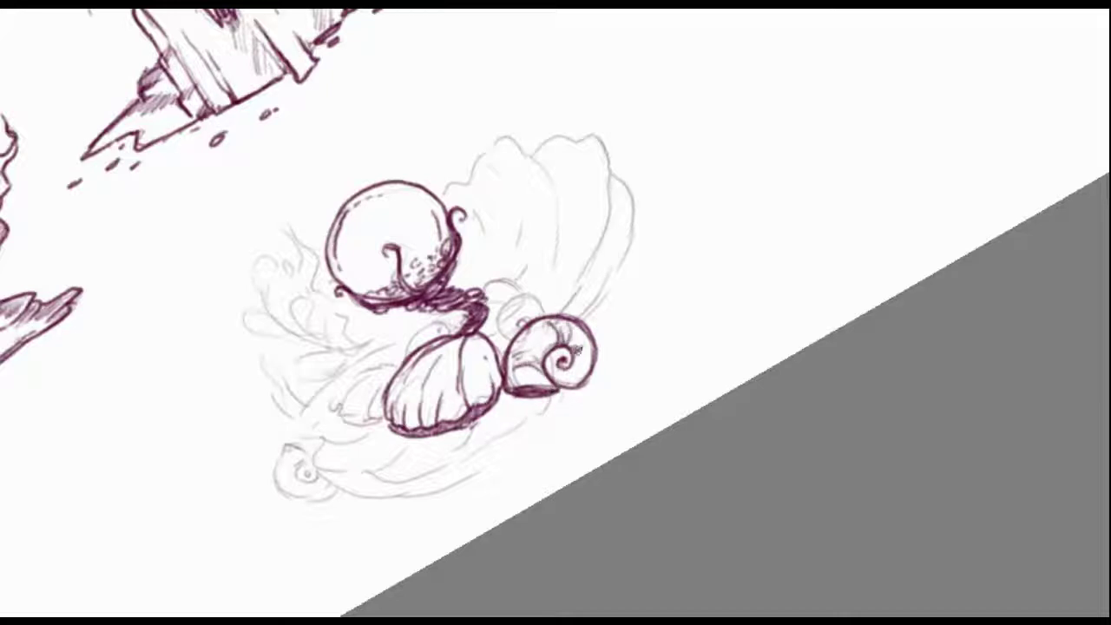
{"action": "mouse_move", "coordinate": [498, 313]}
{"action": "left_mouse_down"}
{"action": "mouse_move", "coordinate": [524, 320]}
{"action": "mouse_move", "coordinate": [525, 285]}
{"action": "left_mouse_up"}
Step: Ink a small shell bump, the fan shell's edges, and swirls around the pearl
{"action": "left_click_drag", "start_coordinate": [404, 352], "coordinate": [468, 319]}
{"action": "mouse_move", "coordinate": [328, 413]}
{"action": "left_mouse_down"}
{"action": "mouse_move", "coordinate": [380, 396]}
{"action": "mouse_move", "coordinate": [344, 384]}
{"action": "left_mouse_up"}
{"action": "left_click_drag", "start_coordinate": [342, 417], "coordinate": [394, 429]}
{"action": "left_click_drag", "start_coordinate": [314, 224], "coordinate": [314, 271]}
Step: Ink the open clam's outline with a hatched lower rim and inner ridge lines
{"action": "mouse_move", "coordinate": [349, 170]}
{"action": "left_mouse_down"}
{"action": "mouse_move", "coordinate": [512, 135]}
{"action": "mouse_move", "coordinate": [608, 140]}
{"action": "mouse_move", "coordinate": [558, 309]}
{"action": "left_mouse_up"}
{"action": "left_click_drag", "start_coordinate": [612, 139], "coordinate": [627, 253]}
{"action": "left_click_drag", "start_coordinate": [630, 205], "coordinate": [587, 318]}
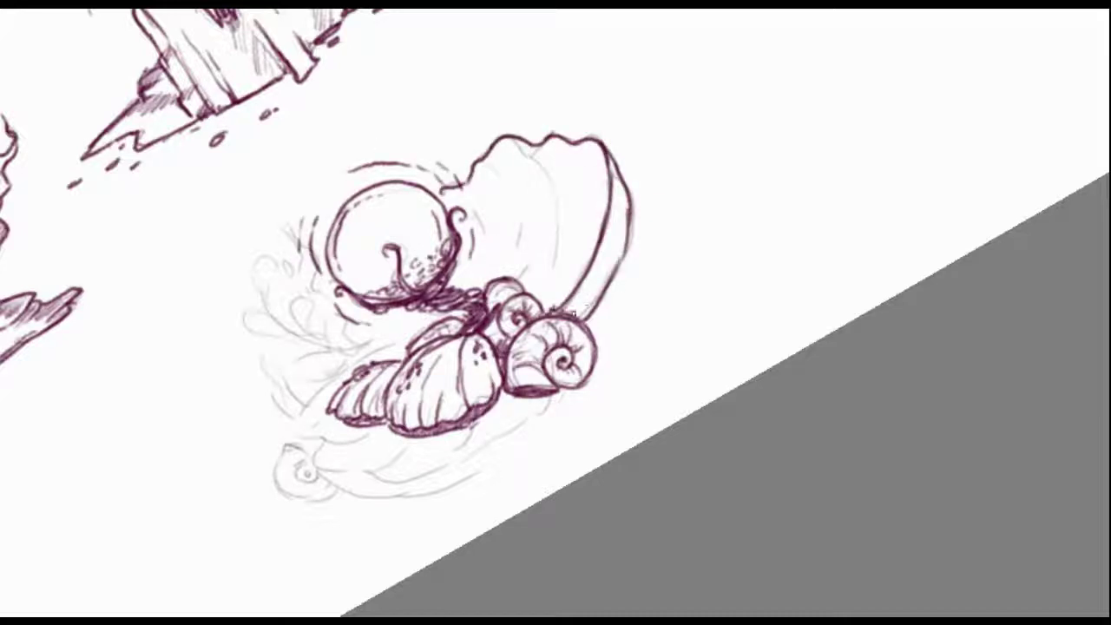
{"action": "left_click_drag", "start_coordinate": [599, 278], "coordinate": [562, 320]}
{"action": "left_click_drag", "start_coordinate": [528, 144], "coordinate": [561, 186]}
{"action": "left_click_drag", "start_coordinate": [569, 141], "coordinate": [585, 230]}
{"action": "left_click_drag", "start_coordinate": [561, 231], "coordinate": [541, 304]}
{"action": "left_click_drag", "start_coordinate": [526, 210], "coordinate": [521, 290]}
{"action": "left_click_drag", "start_coordinate": [505, 161], "coordinate": [477, 179]}
{"action": "mouse_move", "coordinate": [486, 182]}
{"action": "left_mouse_down"}
{"action": "mouse_move", "coordinate": [462, 198]}
{"action": "mouse_move", "coordinate": [473, 278]}
{"action": "mouse_move", "coordinate": [474, 238]}
{"action": "mouse_move", "coordinate": [473, 264]}
{"action": "left_mouse_up"}
Step: Outline the lower shell with scalloped lines, hatch its underside, and curl its lower-left tip
{"action": "mouse_move", "coordinate": [319, 378]}
{"action": "left_mouse_down"}
{"action": "mouse_move", "coordinate": [361, 318]}
{"action": "mouse_move", "coordinate": [521, 373]}
{"action": "left_mouse_up"}
{"action": "left_click_drag", "start_coordinate": [599, 304], "coordinate": [512, 374]}
{"action": "left_click_drag", "start_coordinate": [354, 347], "coordinate": [469, 390]}
{"action": "left_click_drag", "start_coordinate": [523, 350], "coordinate": [501, 379]}
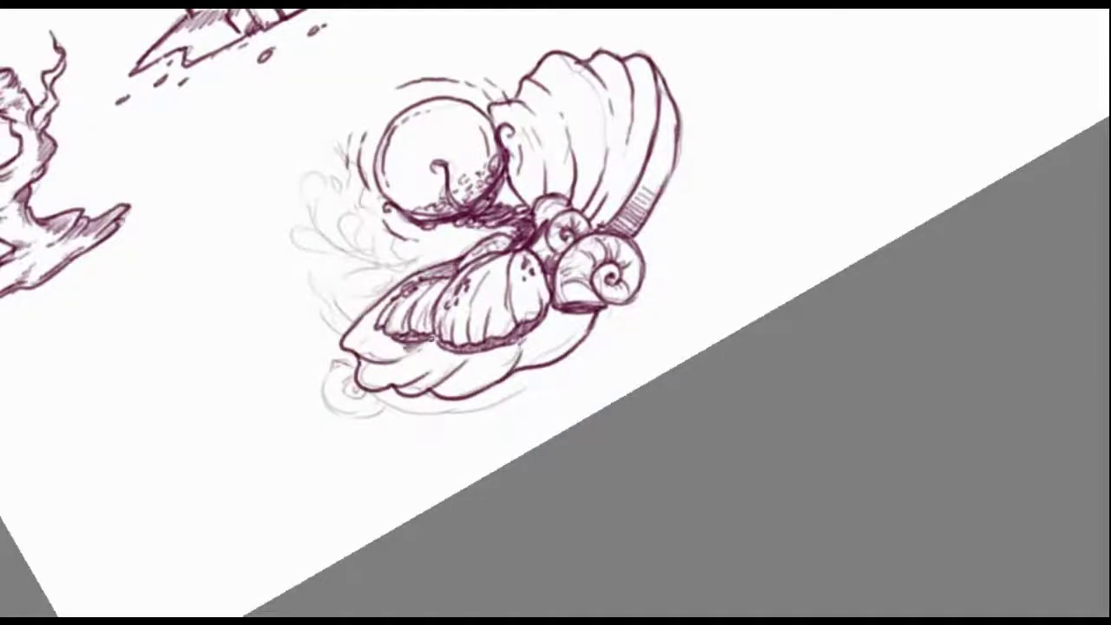
{"action": "left_click_drag", "start_coordinate": [395, 338], "coordinate": [457, 361]}
{"action": "left_click_drag", "start_coordinate": [418, 350], "coordinate": [500, 386]}
{"action": "left_click_drag", "start_coordinate": [486, 344], "coordinate": [524, 370]}
{"action": "left_click_drag", "start_coordinate": [512, 347], "coordinate": [591, 308]}
{"action": "mouse_move", "coordinate": [358, 391]}
{"action": "left_mouse_down"}
{"action": "mouse_move", "coordinate": [483, 420]}
{"action": "mouse_move", "coordinate": [552, 382]}
{"action": "mouse_move", "coordinate": [611, 304]}
{"action": "mouse_move", "coordinate": [580, 371]}
{"action": "left_mouse_up"}
{"action": "left_click_drag", "start_coordinate": [329, 362], "coordinate": [347, 407]}
Step: Level the view and ink leafy curls to the left of the pearl
{"action": "key", "text": "Escape"}
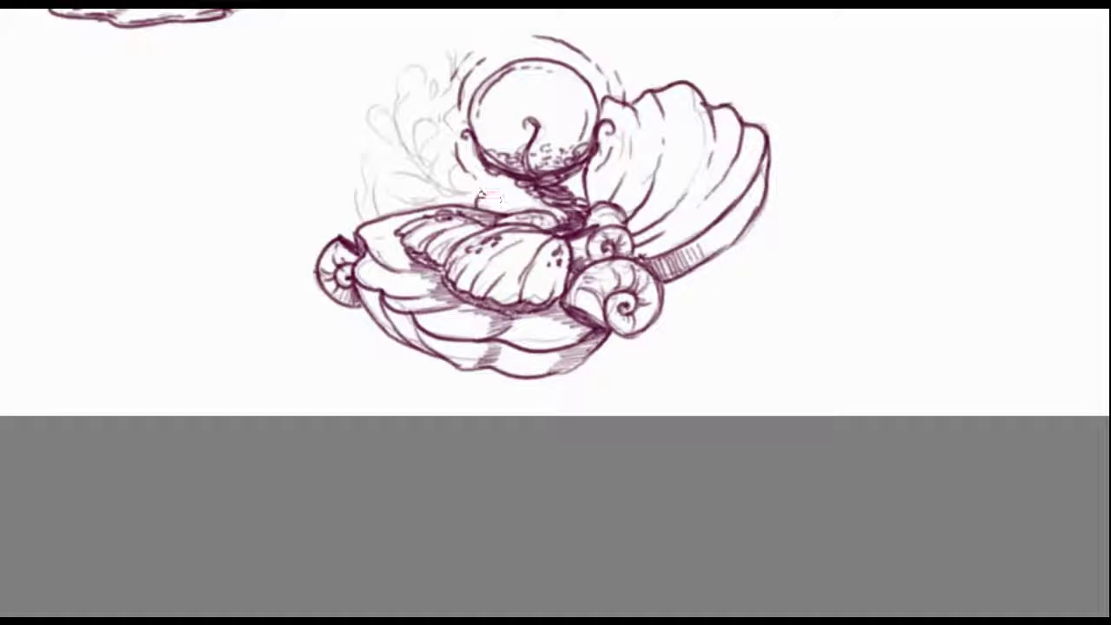
{"action": "left_click_drag", "start_coordinate": [486, 299], "coordinate": [415, 187]}
{"action": "left_click_drag", "start_coordinate": [418, 228], "coordinate": [444, 165]}
{"action": "left_click_drag", "start_coordinate": [408, 252], "coordinate": [397, 202]}
{"action": "mouse_move", "coordinate": [434, 260]}
{"action": "left_mouse_down"}
{"action": "mouse_move", "coordinate": [456, 228]}
{"action": "mouse_move", "coordinate": [474, 287]}
{"action": "left_mouse_up"}
Step: Ink hatched seaweed strands and bubbles, then select the whole shell pearl drawing
{"action": "left_click_drag", "start_coordinate": [458, 186], "coordinate": [464, 198]}
{"action": "left_click_drag", "start_coordinate": [367, 171], "coordinate": [386, 321]}
{"action": "left_click_drag", "start_coordinate": [407, 248], "coordinate": [417, 308]}
{"action": "left_click_drag", "start_coordinate": [375, 278], "coordinate": [364, 331]}
{"action": "mouse_move", "coordinate": [461, 137]}
{"action": "left_mouse_down"}
{"action": "mouse_move", "coordinate": [470, 273]}
{"action": "mouse_move", "coordinate": [465, 254]}
{"action": "left_mouse_up"}
{"action": "left_click_drag", "start_coordinate": [366, 174], "coordinate": [399, 308]}
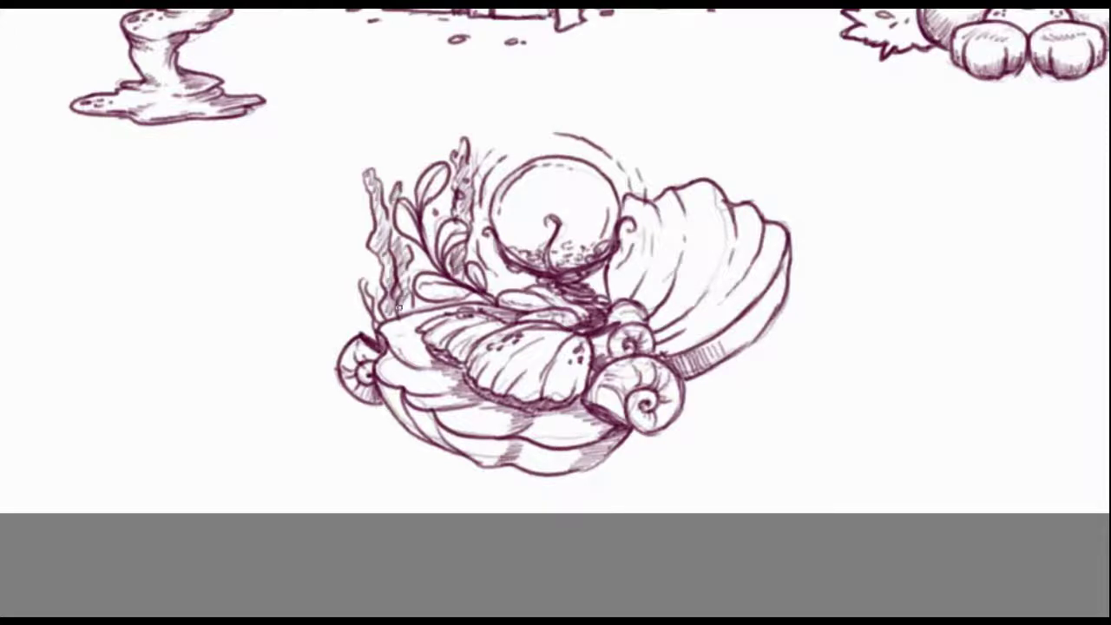
{"action": "key", "text": "ctrl+minus"}
{"action": "mouse_move", "coordinate": [174, 367]}
{"action": "left_mouse_down"}
{"action": "mouse_move", "coordinate": [471, 595]}
{"action": "mouse_move", "coordinate": [289, 399]}
{"action": "left_mouse_up"}
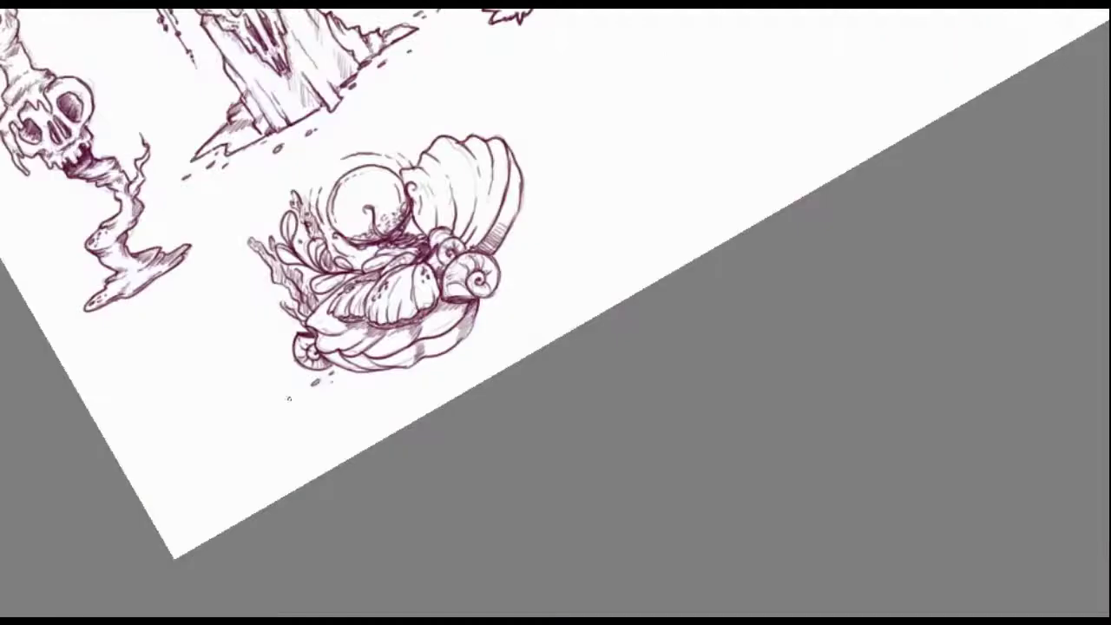
Step: Move the shell pearl to the lower right of the sheet
{"action": "key", "text": "Escape"}
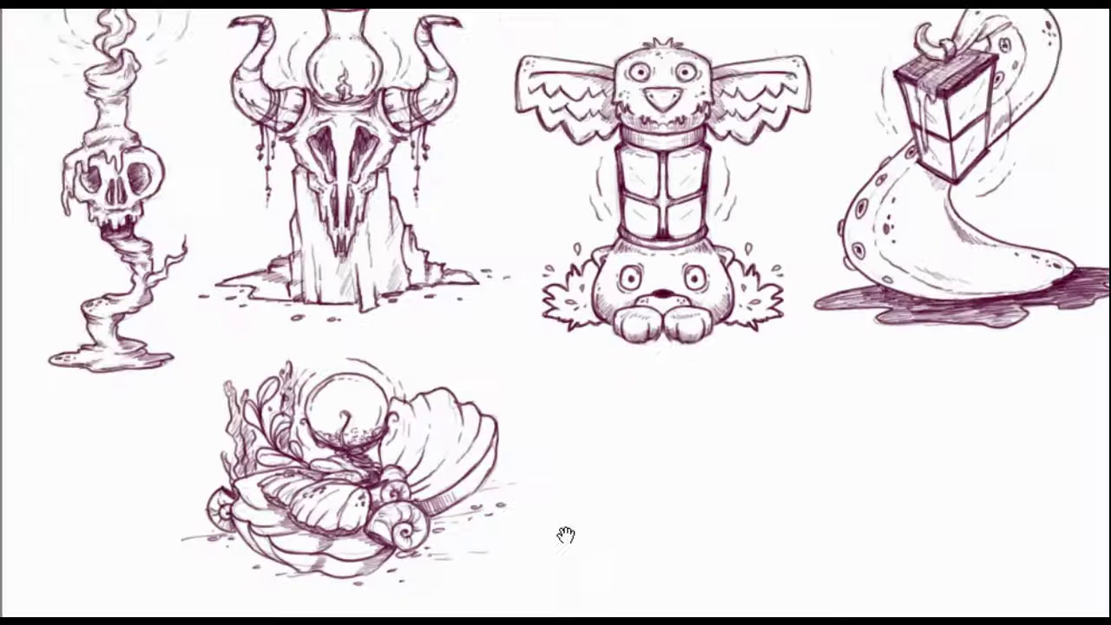
{"action": "left_click_drag", "start_coordinate": [414, 538], "coordinate": [899, 549]}
{"action": "key", "text": "ctrl+d"}
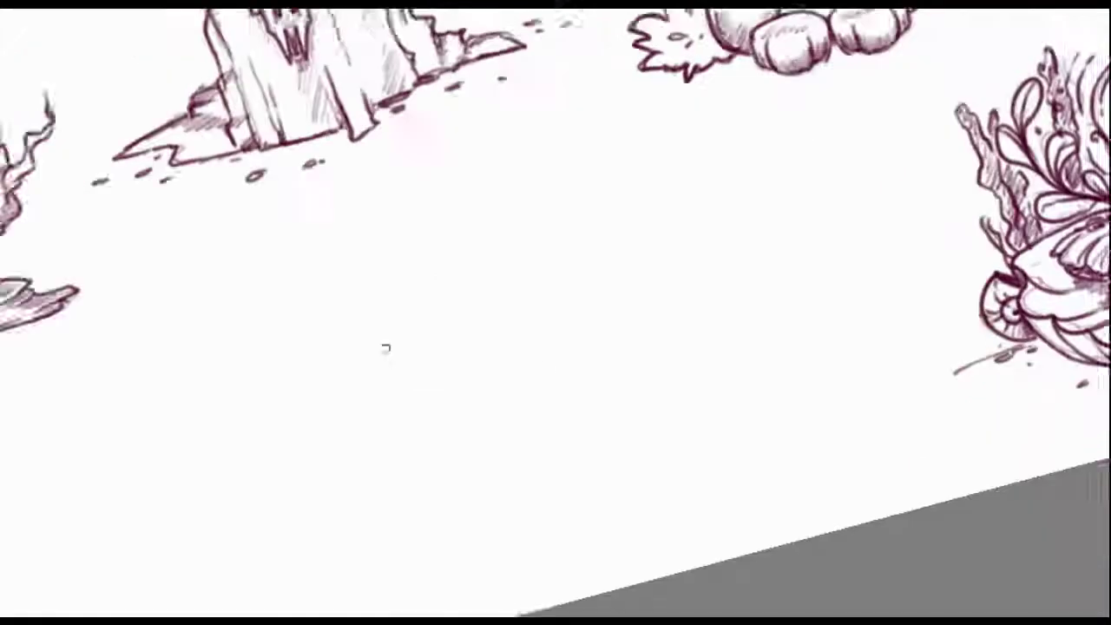
Step: Sketch the flytrap's oval and lantern box, plus a small oval bud on a stem
{"action": "mouse_move", "coordinate": [434, 323]}
{"action": "left_mouse_down"}
{"action": "mouse_move", "coordinate": [370, 386]}
{"action": "mouse_move", "coordinate": [332, 338]}
{"action": "mouse_move", "coordinate": [330, 231]}
{"action": "mouse_move", "coordinate": [367, 275]}
{"action": "mouse_move", "coordinate": [357, 299]}
{"action": "mouse_move", "coordinate": [386, 347]}
{"action": "left_mouse_up"}
{"action": "mouse_move", "coordinate": [295, 227]}
{"action": "left_mouse_down"}
{"action": "mouse_move", "coordinate": [461, 305]}
{"action": "mouse_move", "coordinate": [491, 404]}
{"action": "left_mouse_up"}
{"action": "scroll", "coordinate": [390, 416], "scroll_direction": "down", "scroll_amount": 2}
{"action": "mouse_move", "coordinate": [356, 403]}
{"action": "left_mouse_down"}
{"action": "mouse_move", "coordinate": [390, 417]}
{"action": "mouse_move", "coordinate": [576, 377]}
{"action": "mouse_move", "coordinate": [547, 434]}
{"action": "mouse_move", "coordinate": [574, 446]}
{"action": "mouse_move", "coordinate": [565, 352]}
{"action": "mouse_move", "coordinate": [635, 327]}
{"action": "mouse_move", "coordinate": [685, 331]}
{"action": "mouse_move", "coordinate": [695, 287]}
{"action": "left_mouse_up"}
{"action": "scroll", "coordinate": [548, 434], "scroll_direction": "down", "scroll_amount": 2}
{"action": "key", "text": "ctrl+z"}
{"action": "left_click_drag", "start_coordinate": [647, 352], "coordinate": [659, 304]}
{"action": "left_click_drag", "start_coordinate": [655, 192], "coordinate": [647, 261]}
{"action": "mouse_move", "coordinate": [647, 347]}
{"action": "left_mouse_down"}
{"action": "mouse_move", "coordinate": [651, 270]}
{"action": "mouse_move", "coordinate": [599, 426]}
{"action": "left_mouse_up"}
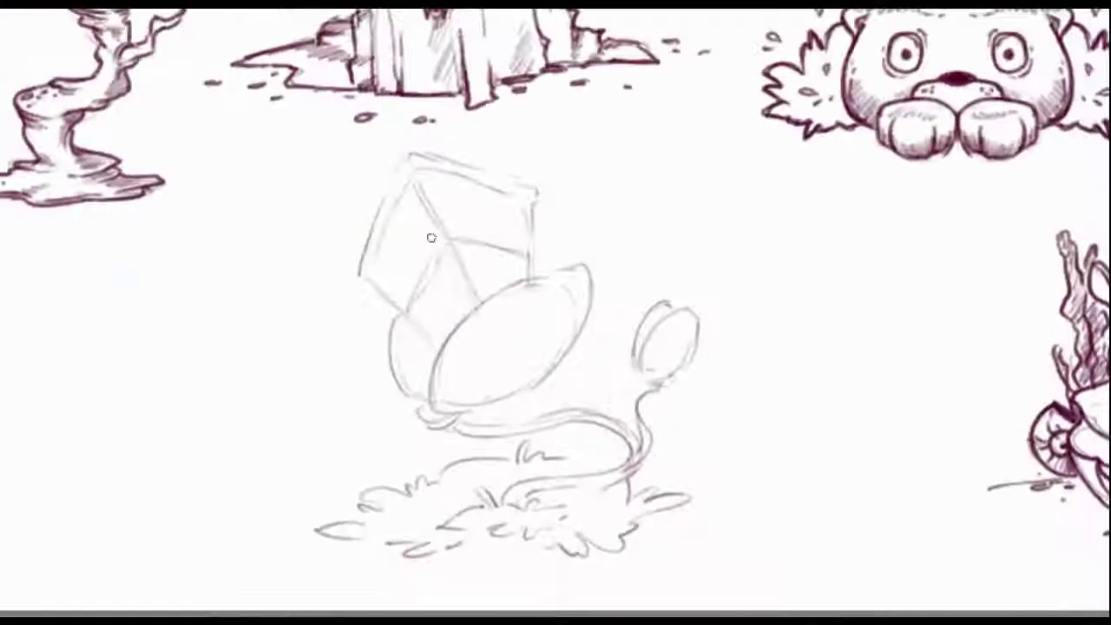
Step: Ink the trap's outline with a thick edge, inner line and hatched underside
{"action": "mouse_move", "coordinate": [560, 222]}
{"action": "left_mouse_down"}
{"action": "mouse_move", "coordinate": [481, 422]}
{"action": "mouse_move", "coordinate": [417, 356]}
{"action": "mouse_move", "coordinate": [477, 412]}
{"action": "left_mouse_up"}
{"action": "mouse_move", "coordinate": [422, 360]}
{"action": "left_mouse_down"}
{"action": "mouse_move", "coordinate": [469, 382]}
{"action": "mouse_move", "coordinate": [376, 339]}
{"action": "mouse_move", "coordinate": [483, 430]}
{"action": "mouse_move", "coordinate": [474, 306]}
{"action": "mouse_move", "coordinate": [548, 207]}
{"action": "left_mouse_up"}
{"action": "mouse_move", "coordinate": [519, 406]}
{"action": "left_mouse_down"}
{"action": "mouse_move", "coordinate": [486, 434]}
{"action": "mouse_move", "coordinate": [580, 260]}
{"action": "left_mouse_up"}
{"action": "mouse_move", "coordinate": [486, 399]}
{"action": "left_mouse_down"}
{"action": "mouse_move", "coordinate": [543, 246]}
{"action": "mouse_move", "coordinate": [531, 389]}
{"action": "left_mouse_up"}
Step: Ink the lantern cube's top, middle, right and lower-front edges
{"action": "left_click_drag", "start_coordinate": [365, 257], "coordinate": [381, 346]}
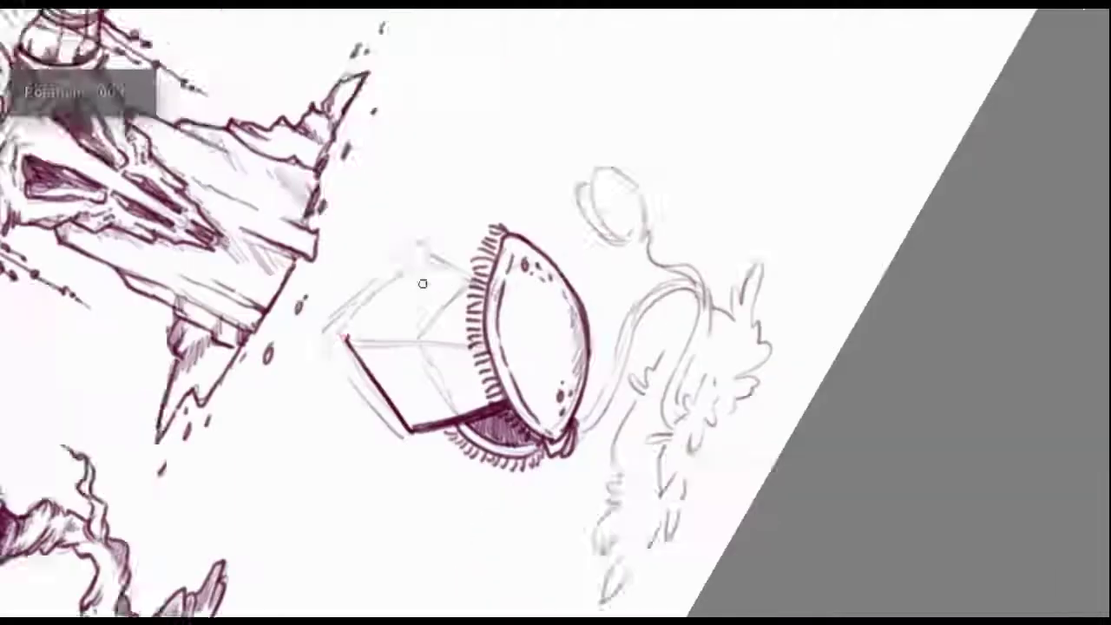
{"action": "left_click_drag", "start_coordinate": [782, 260], "coordinate": [608, 434]}
{"action": "mouse_move", "coordinate": [474, 283]}
{"action": "left_mouse_down"}
{"action": "mouse_move", "coordinate": [522, 184]}
{"action": "mouse_move", "coordinate": [583, 299]}
{"action": "left_mouse_up"}
{"action": "left_click_drag", "start_coordinate": [524, 185], "coordinate": [580, 304]}
{"action": "left_click_drag", "start_coordinate": [634, 208], "coordinate": [640, 271]}
{"action": "left_click_drag", "start_coordinate": [554, 245], "coordinate": [507, 322]}
{"action": "mouse_move", "coordinate": [571, 205]}
{"action": "left_mouse_down"}
{"action": "mouse_move", "coordinate": [487, 260]}
{"action": "mouse_move", "coordinate": [569, 291]}
{"action": "left_mouse_up"}
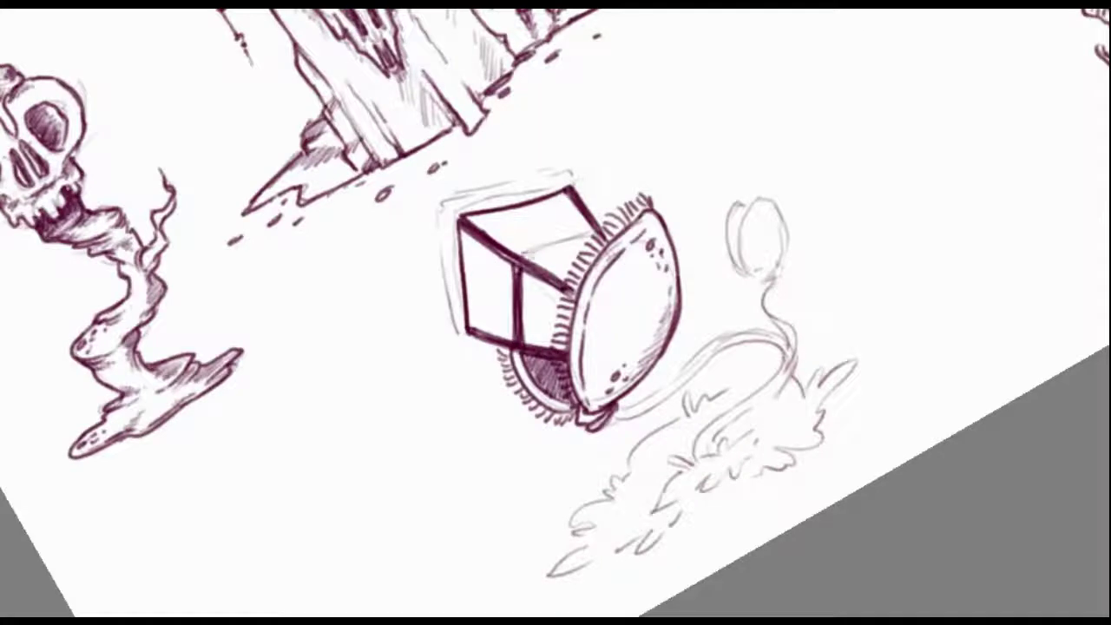
Step: Ink the lantern's back frame left and top edges
{"action": "left_click_drag", "start_coordinate": [519, 262], "coordinate": [599, 231]}
{"action": "left_click_drag", "start_coordinate": [441, 208], "coordinate": [460, 348]}
{"action": "left_click_drag", "start_coordinate": [512, 161], "coordinate": [642, 205]}
{"action": "left_click_drag", "start_coordinate": [497, 229], "coordinate": [458, 292]}
{"action": "mouse_move", "coordinate": [521, 163]}
{"action": "left_mouse_down"}
{"action": "mouse_move", "coordinate": [468, 259]}
{"action": "mouse_move", "coordinate": [581, 197]}
{"action": "mouse_move", "coordinate": [642, 205]}
{"action": "mouse_move", "coordinate": [453, 288]}
{"action": "mouse_move", "coordinate": [479, 227]}
{"action": "mouse_move", "coordinate": [580, 179]}
{"action": "left_mouse_up"}
Step: Ink a wavy thorned vine with a curl left of the lantern, plus a hanging loop
{"action": "left_click_drag", "start_coordinate": [469, 200], "coordinate": [413, 408]}
{"action": "left_click_drag", "start_coordinate": [476, 198], "coordinate": [425, 365]}
{"action": "left_click_drag", "start_coordinate": [408, 260], "coordinate": [482, 202]}
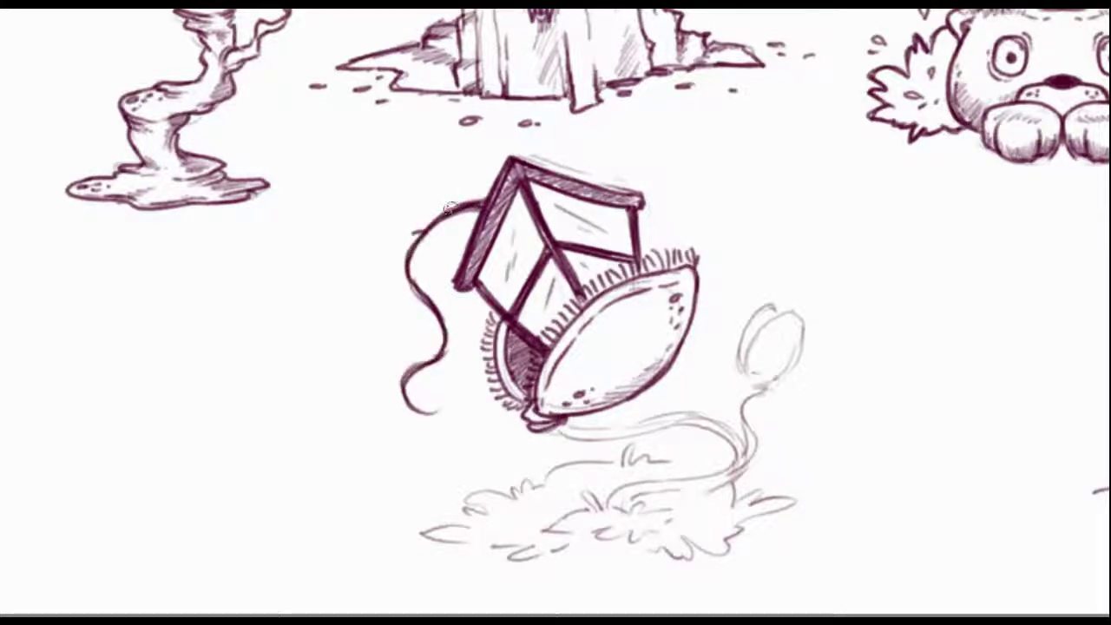
{"action": "left_click_drag", "start_coordinate": [415, 268], "coordinate": [443, 323]}
{"action": "left_click_drag", "start_coordinate": [396, 386], "coordinate": [447, 424]}
{"action": "left_click_drag", "start_coordinate": [460, 253], "coordinate": [444, 233]}
{"action": "left_click_drag", "start_coordinate": [497, 163], "coordinate": [468, 234]}
{"action": "mouse_move", "coordinate": [580, 167]}
{"action": "left_mouse_down"}
{"action": "mouse_move", "coordinate": [599, 156]}
{"action": "mouse_move", "coordinate": [691, 216]}
{"action": "left_mouse_up"}
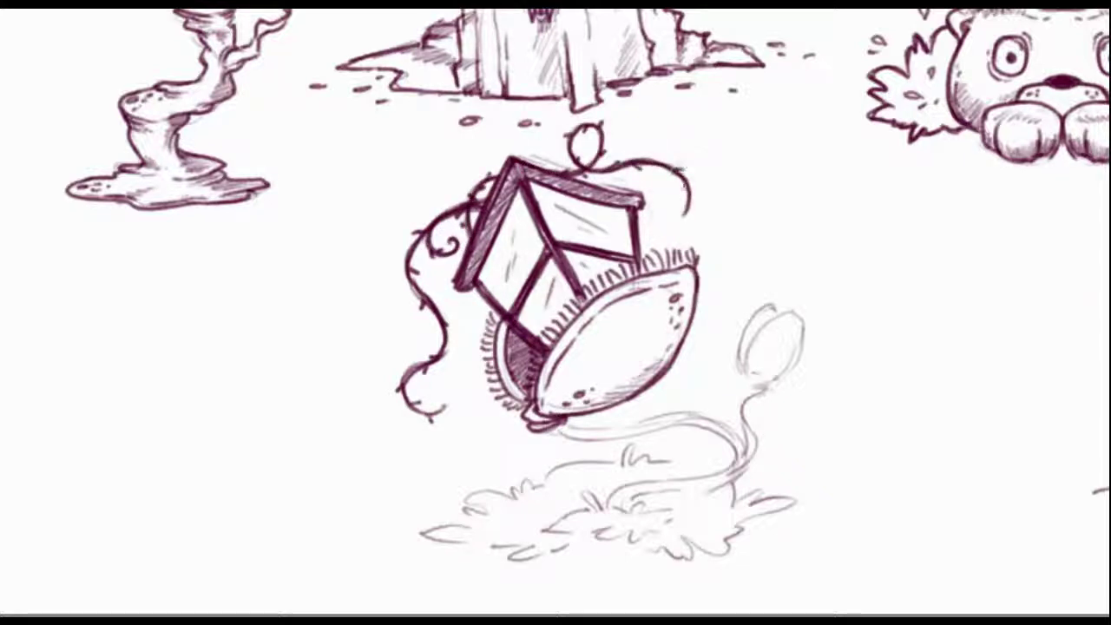
Step: Ink the bud's outline and its double-line stem curving from the trap
{"action": "key", "text": "Delete"}
{"action": "key", "text": "Delete"}
{"action": "mouse_move", "coordinate": [668, 165]}
{"action": "left_mouse_down"}
{"action": "mouse_move", "coordinate": [686, 248]}
{"action": "mouse_move", "coordinate": [695, 234]}
{"action": "left_mouse_up"}
{"action": "mouse_move", "coordinate": [643, 178]}
{"action": "left_mouse_down"}
{"action": "mouse_move", "coordinate": [682, 158]}
{"action": "mouse_move", "coordinate": [645, 248]}
{"action": "mouse_move", "coordinate": [704, 322]}
{"action": "mouse_move", "coordinate": [525, 378]}
{"action": "left_mouse_up"}
{"action": "left_click_drag", "start_coordinate": [525, 374], "coordinate": [690, 286]}
{"action": "mouse_move", "coordinate": [517, 391]}
{"action": "left_mouse_down"}
{"action": "mouse_move", "coordinate": [651, 321]}
{"action": "mouse_move", "coordinate": [695, 317]}
{"action": "mouse_move", "coordinate": [590, 438]}
{"action": "mouse_move", "coordinate": [629, 360]}
{"action": "left_mouse_up"}
Step: Ink grass tufts around the stem's base and shade the patch with hatching
{"action": "scroll", "coordinate": [575, 411], "scroll_direction": "down", "scroll_amount": 1}
{"action": "left_click_drag", "start_coordinate": [612, 395], "coordinate": [677, 352]}
{"action": "left_click_drag", "start_coordinate": [599, 425], "coordinate": [642, 322]}
{"action": "left_click_drag", "start_coordinate": [555, 369], "coordinate": [460, 507]}
{"action": "key", "text": "Delete"}
{"action": "mouse_move", "coordinate": [532, 482]}
{"action": "left_mouse_down"}
{"action": "mouse_move", "coordinate": [595, 434]}
{"action": "mouse_move", "coordinate": [760, 398]}
{"action": "left_mouse_up"}
{"action": "left_click_drag", "start_coordinate": [695, 382], "coordinate": [738, 438]}
{"action": "left_click_drag", "start_coordinate": [442, 443], "coordinate": [539, 421]}
{"action": "mouse_move", "coordinate": [408, 434]}
{"action": "left_mouse_down"}
{"action": "mouse_move", "coordinate": [590, 438]}
{"action": "mouse_move", "coordinate": [699, 424]}
{"action": "left_mouse_up"}
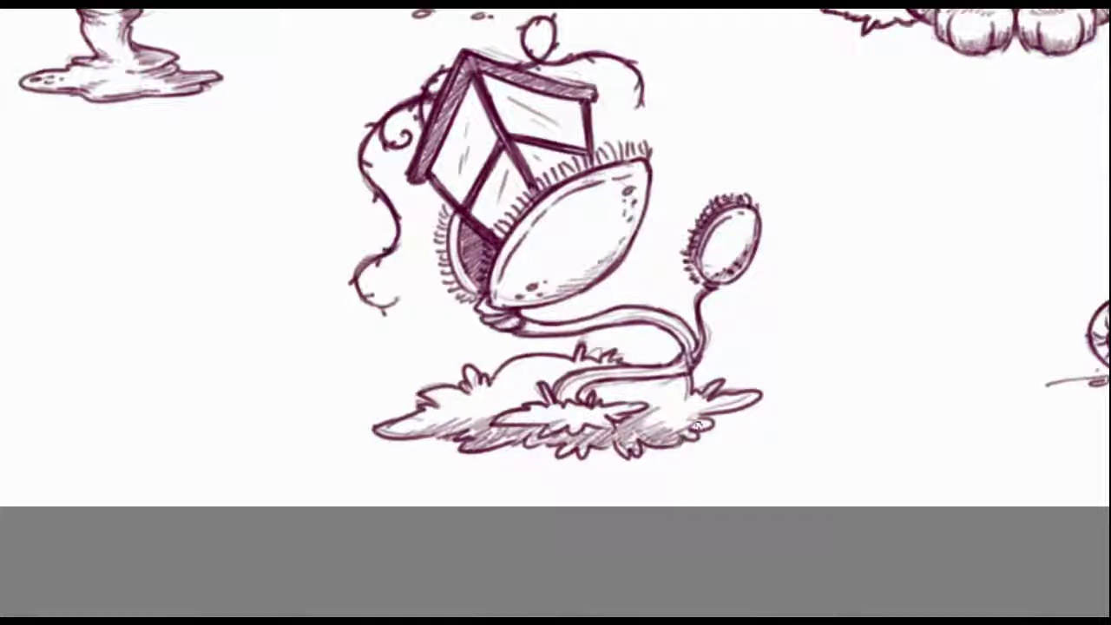
Step: Sketch small flies beside the plant, select the flytrap, and view the full sheet
{"action": "scroll", "coordinate": [699, 426], "scroll_direction": "down", "scroll_amount": 2}
{"action": "left_click_drag", "start_coordinate": [698, 185], "coordinate": [707, 194]}
{"action": "left_click_drag", "start_coordinate": [326, 285], "coordinate": [335, 294]}
{"action": "left_click_drag", "start_coordinate": [684, 237], "coordinate": [694, 247]}
{"action": "key", "text": "ctrl+0"}
Step: Reposition the flytrap, skull candle, horned skull, shell, tentacle lantern and totem into two staggered rows
{"action": "key", "text": "ctrl+t"}
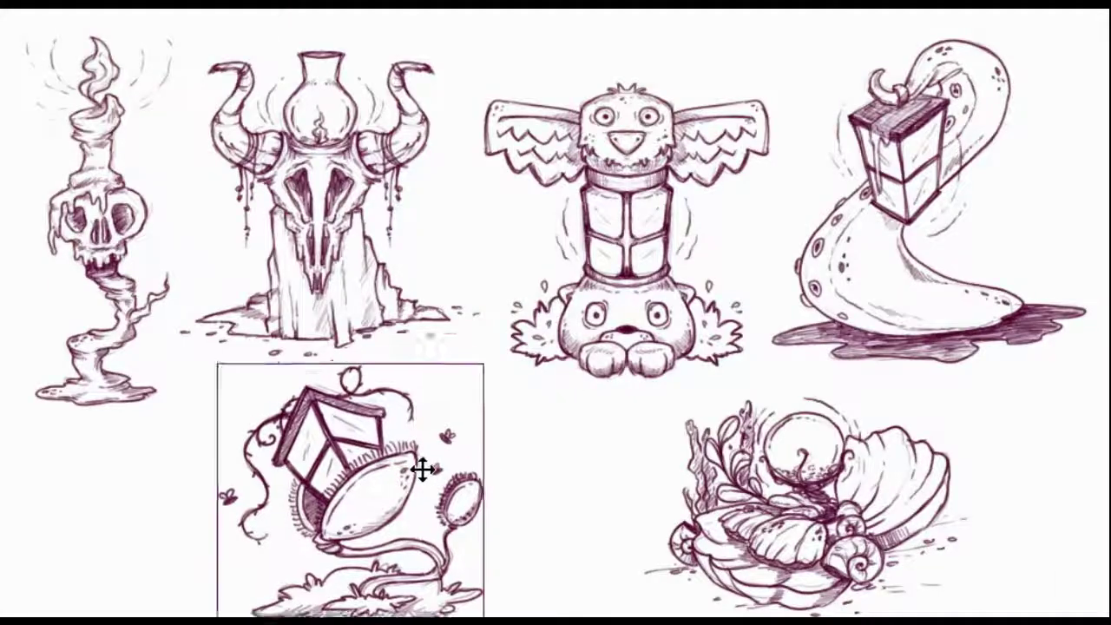
{"action": "left_click_drag", "start_coordinate": [423, 469], "coordinate": [475, 459]}
{"action": "left_click_drag", "start_coordinate": [96, 368], "coordinate": [92, 526]}
{"action": "left_click_drag", "start_coordinate": [342, 218], "coordinate": [329, 199]}
{"action": "left_click_drag", "start_coordinate": [405, 472], "coordinate": [386, 460]}
{"action": "left_click_drag", "start_coordinate": [768, 453], "coordinate": [759, 447]}
{"action": "left_click_drag", "start_coordinate": [936, 254], "coordinate": [943, 255]}
{"action": "left_click_drag", "start_coordinate": [629, 266], "coordinate": [629, 254]}
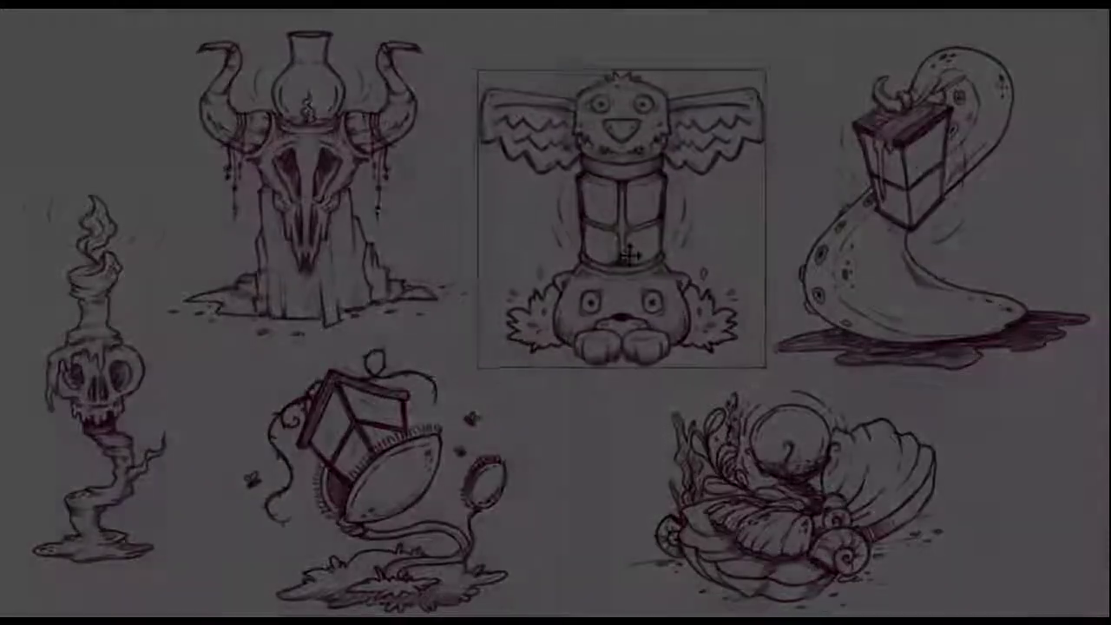